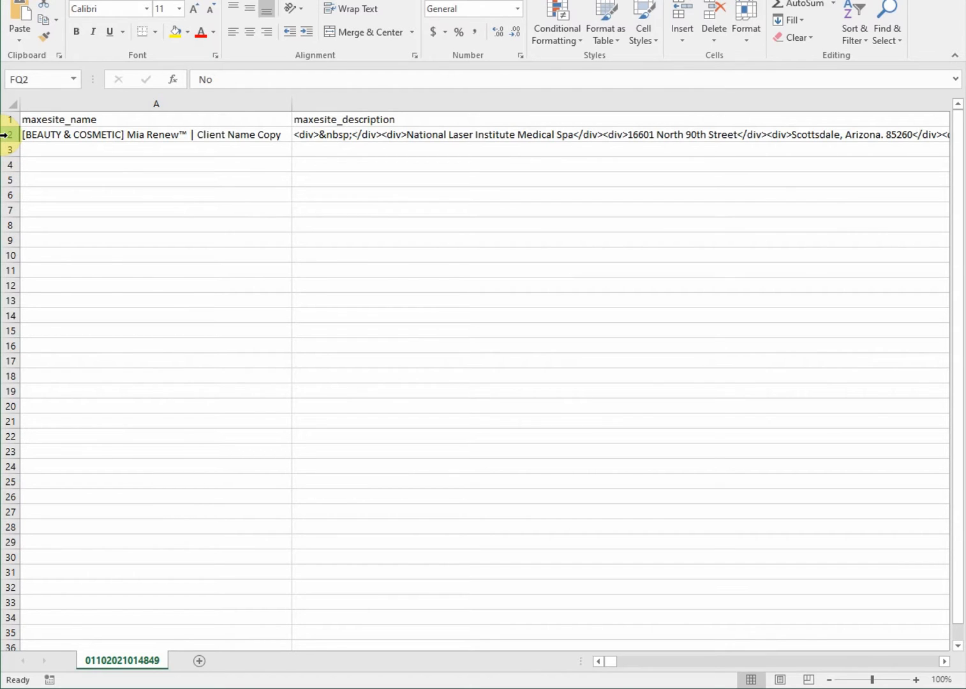
Copy the master template row 2 and select cell A3 as the paste start
right_click(3, 134)
left_click(29, 157)
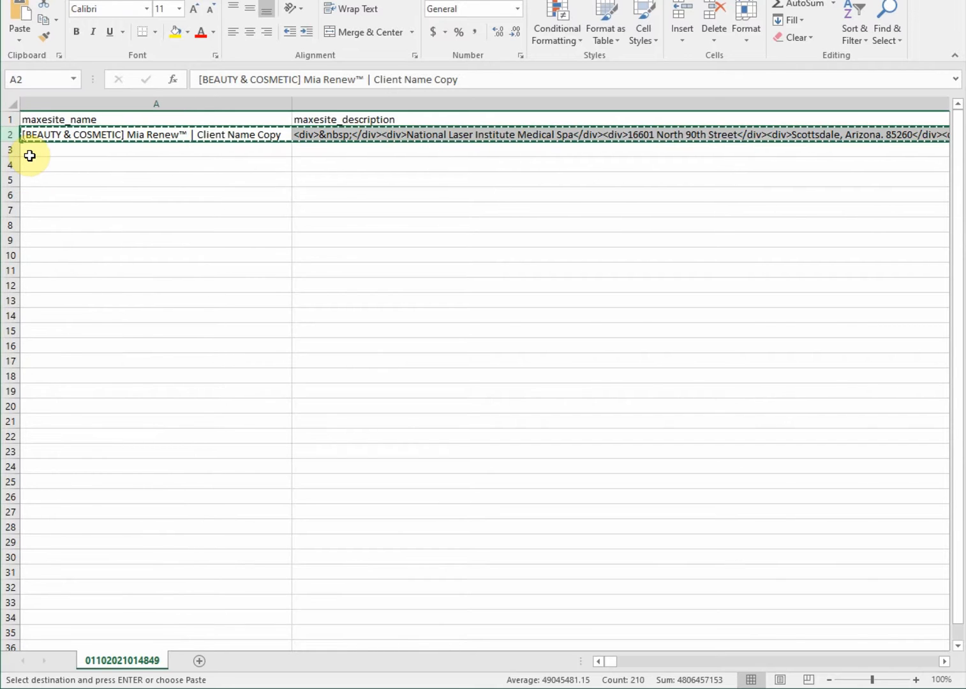
left_click(108, 153)
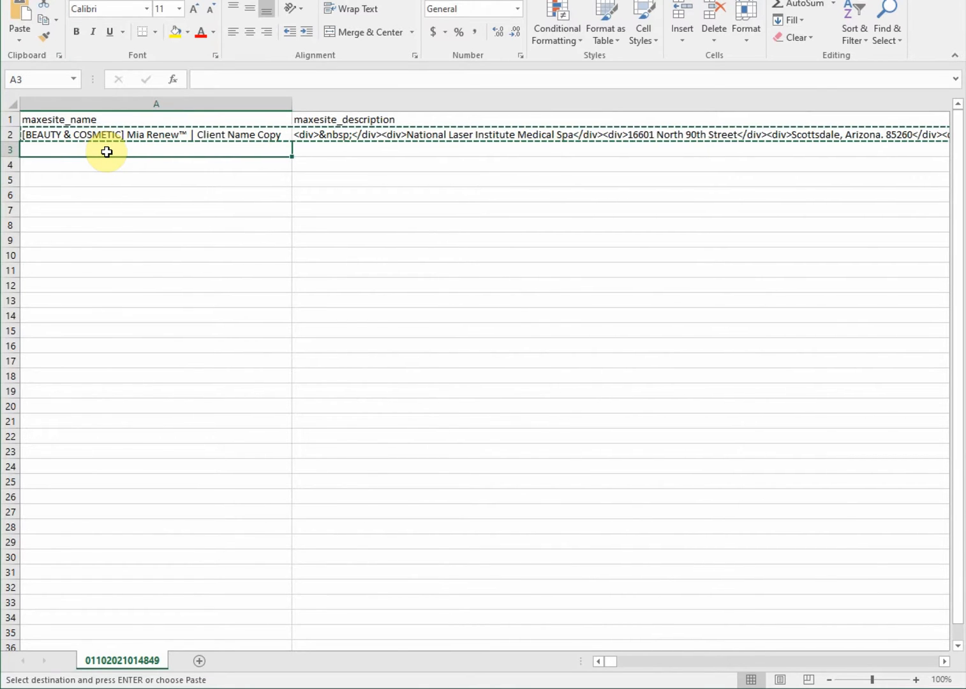
Insert ten copied template rows into A3:A12, then reselect the new name cells
left_click_drag(107, 152, 102, 285)
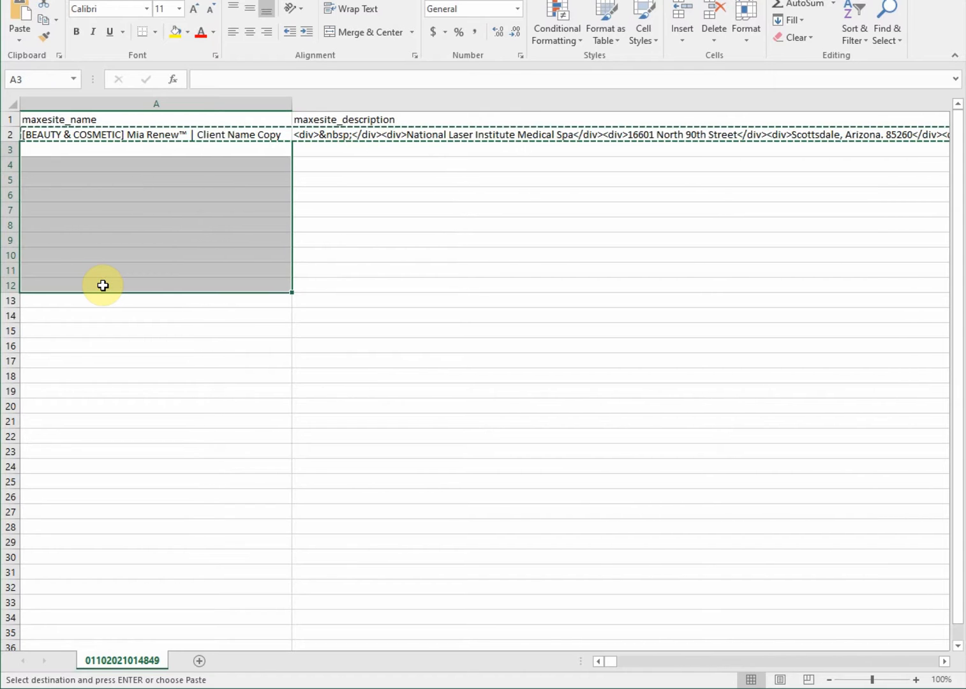
right_click(105, 287)
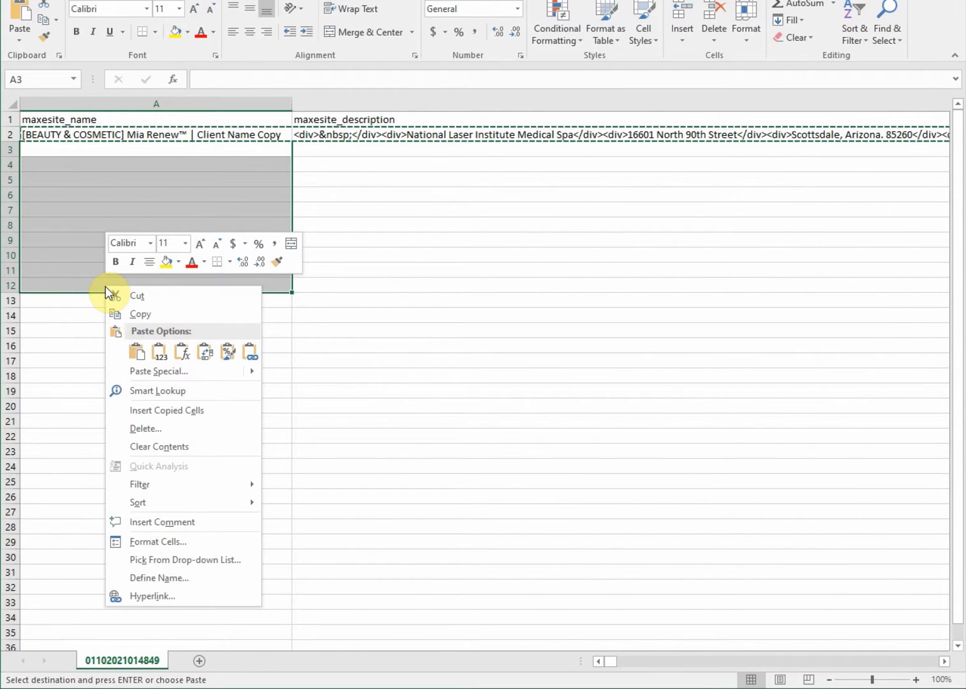
left_click(160, 412)
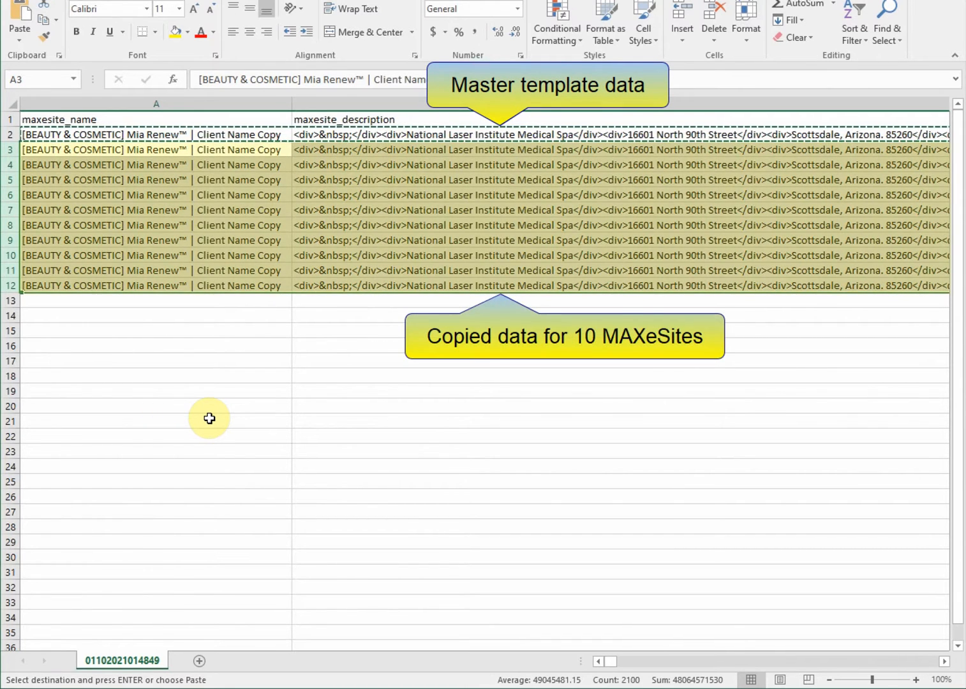
left_click(219, 313)
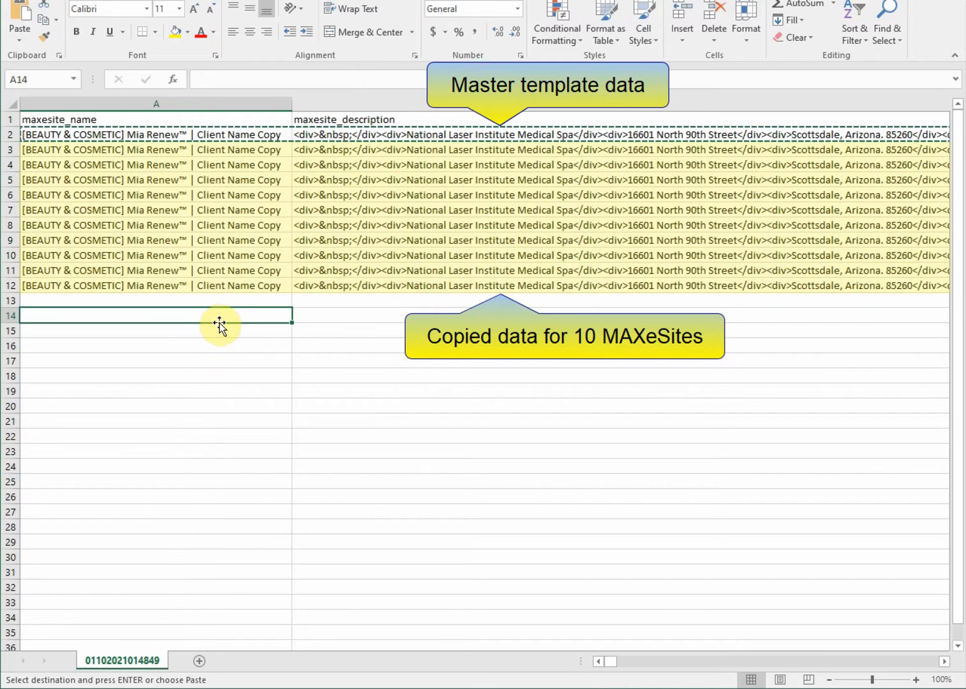
double_click(219, 315)
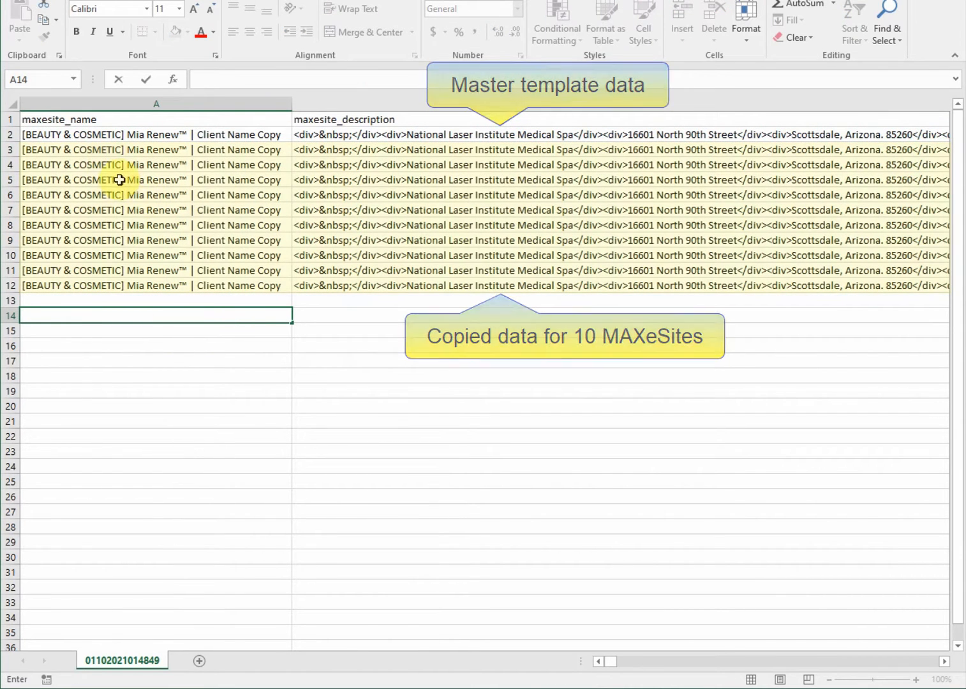
left_click_drag(106, 154, 108, 280)
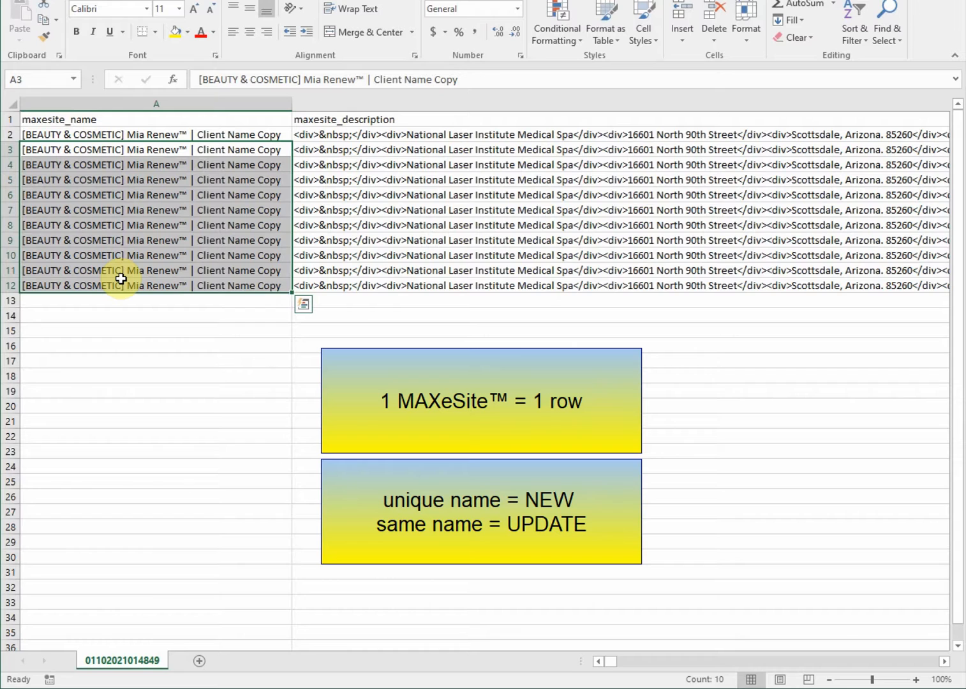
left_click(126, 151)
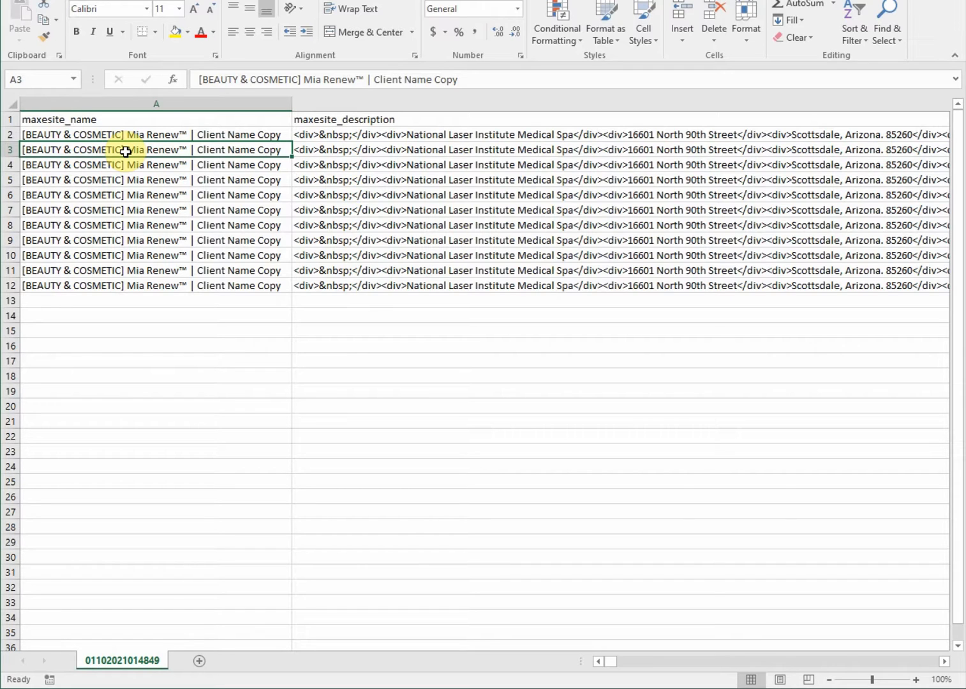
Replace 'Client Name Copy' in A3 with a client name ending in 1, then fill numbered names down to A12
double_click(197, 149)
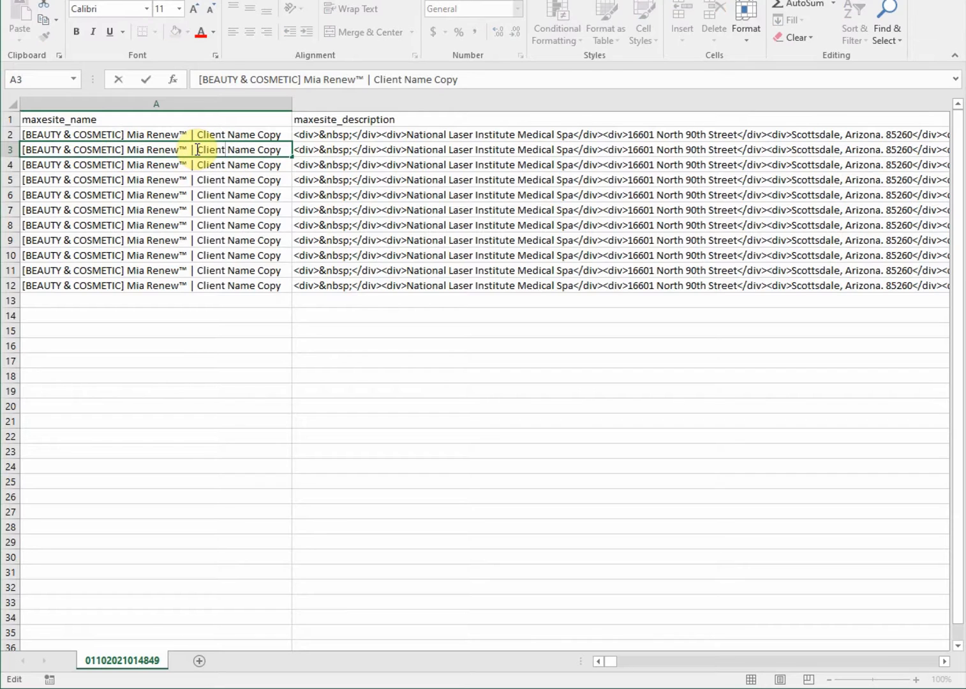
left_click_drag(197, 150, 337, 148)
type("john smith 1")
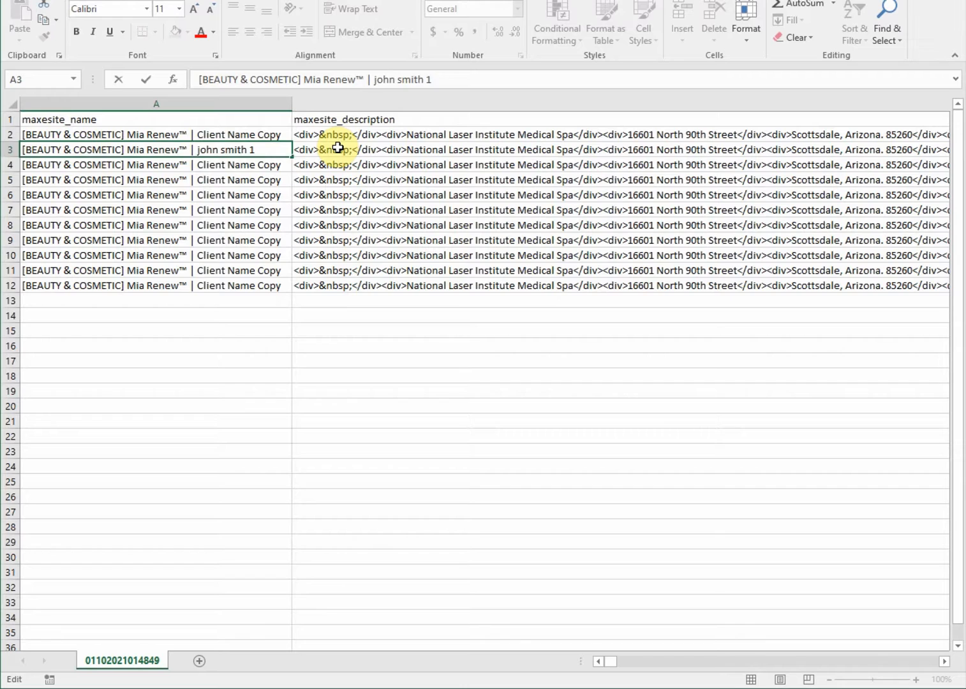
key("Return")
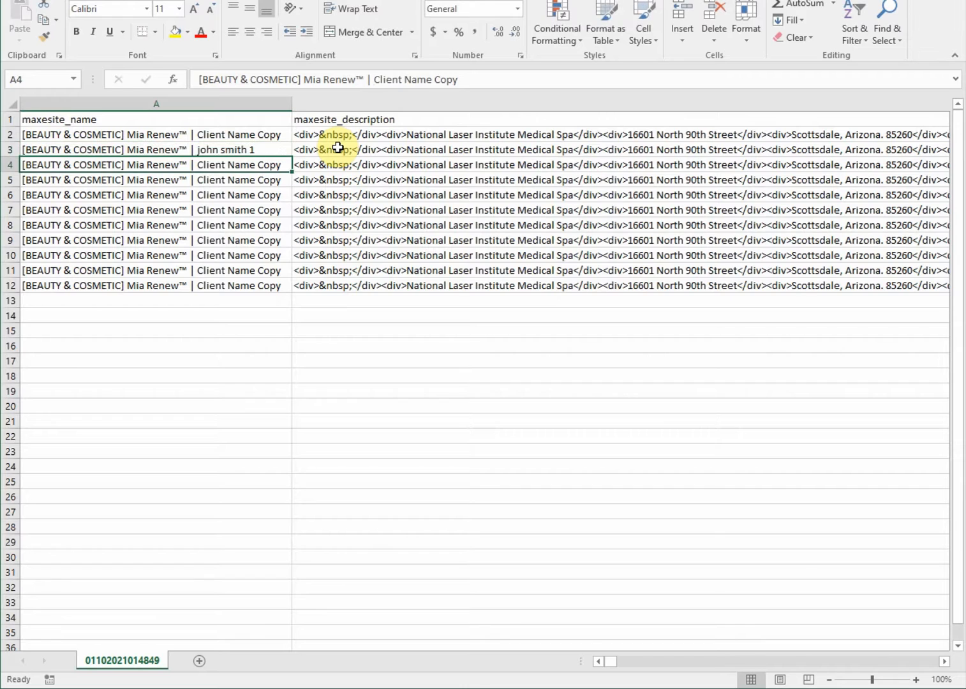
key("Up")
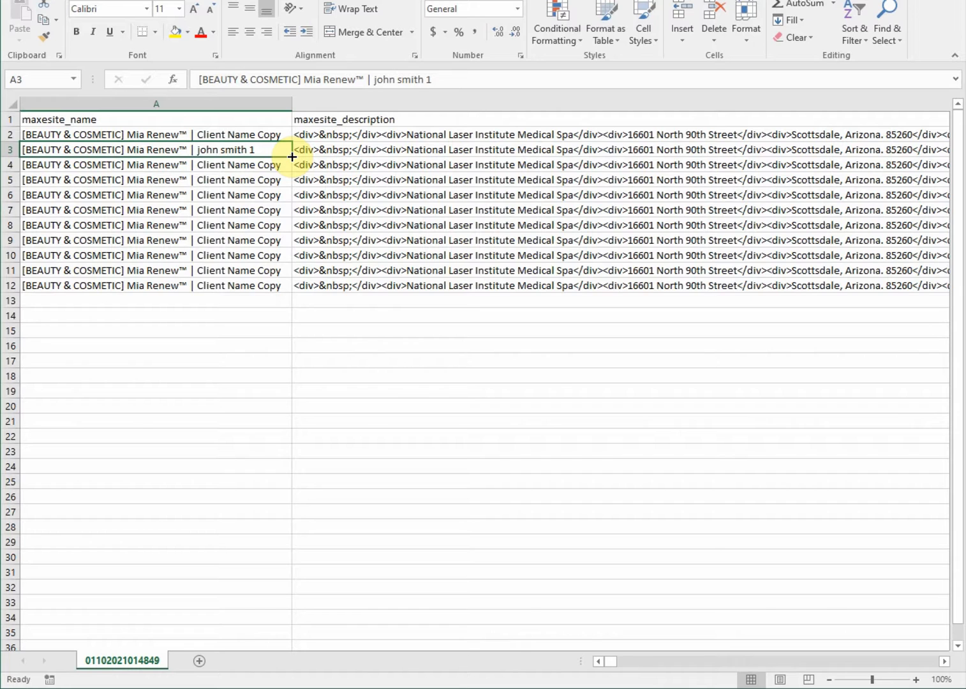
left_click_drag(291, 156, 295, 299)
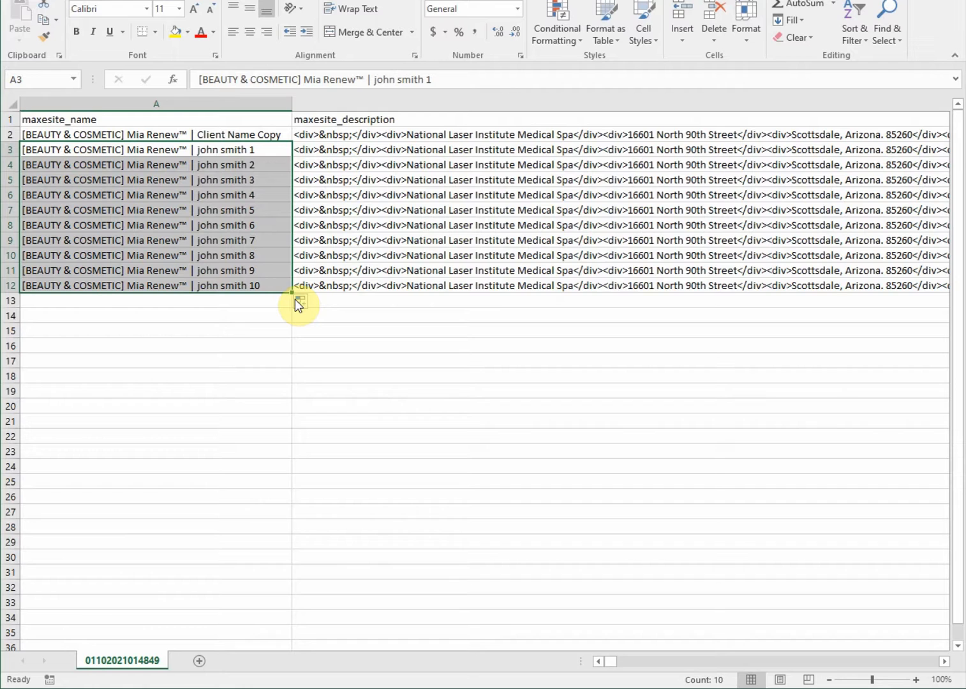
left_click(251, 150)
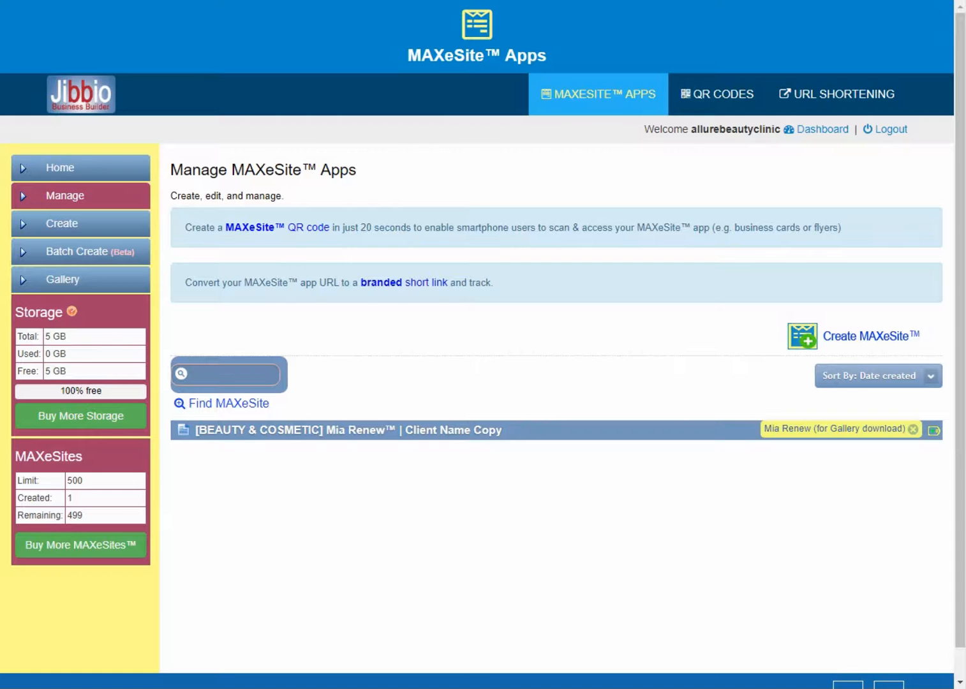
Open the master template MAXeSite's edit form and scroll through its content sections
left_click(280, 434)
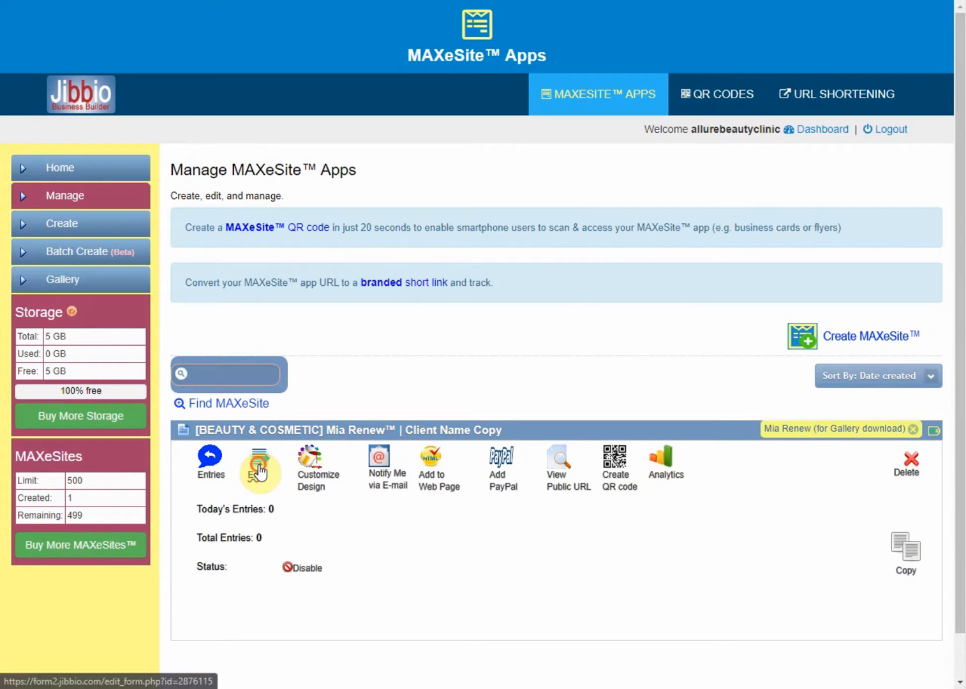
left_click(260, 471)
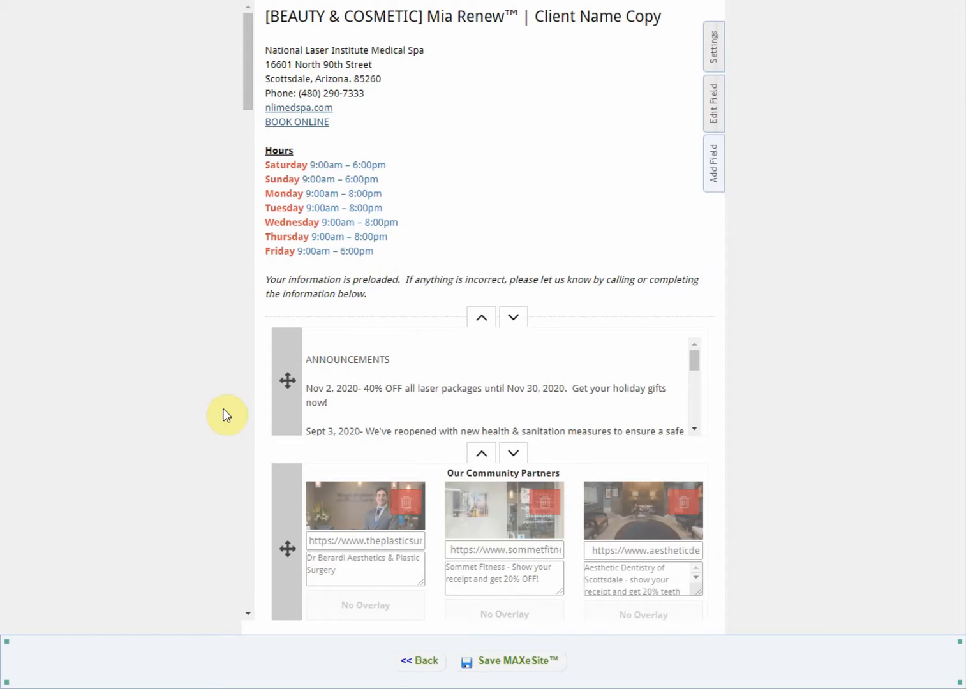
left_click_drag(247, 91, 248, 252)
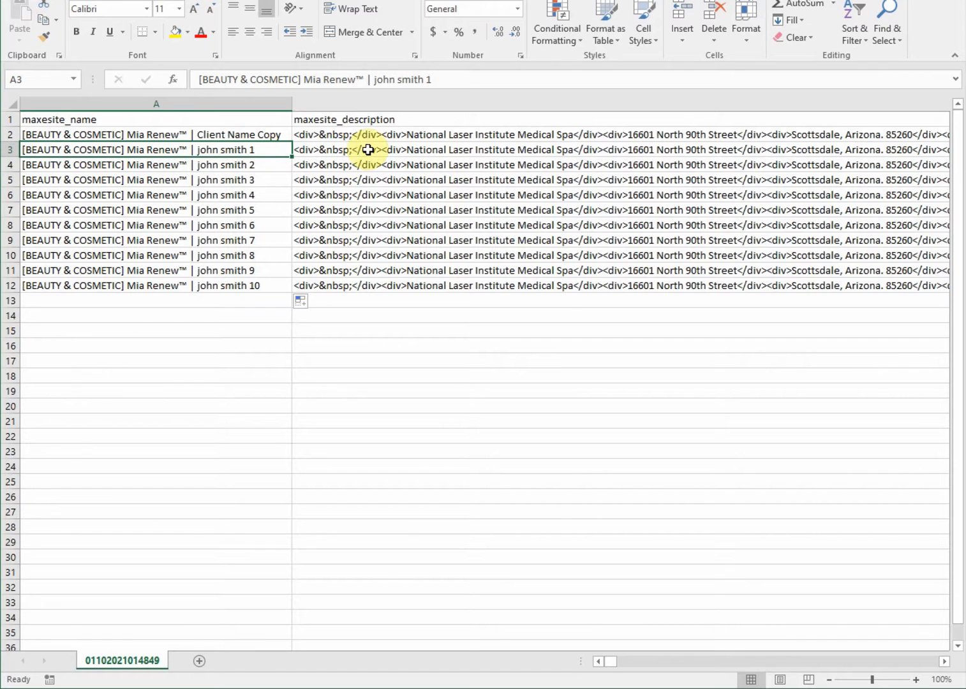
Find the 'your goals' guidelines in DR3 and replace them with 'smoother skin and less hair'
left_click(889, 37)
left_click(863, 57)
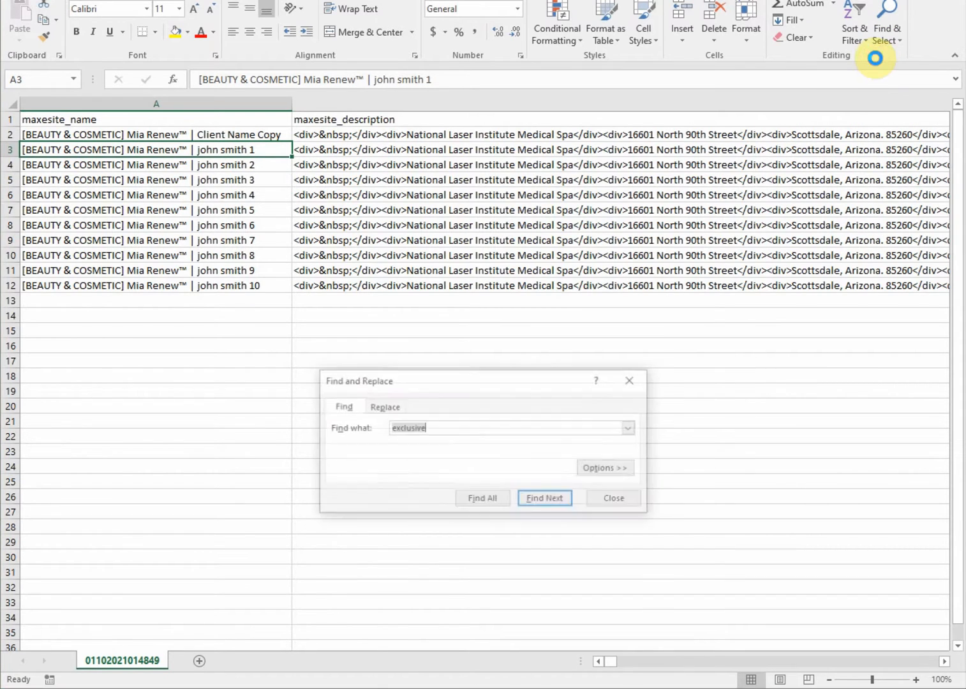
type("your goals")
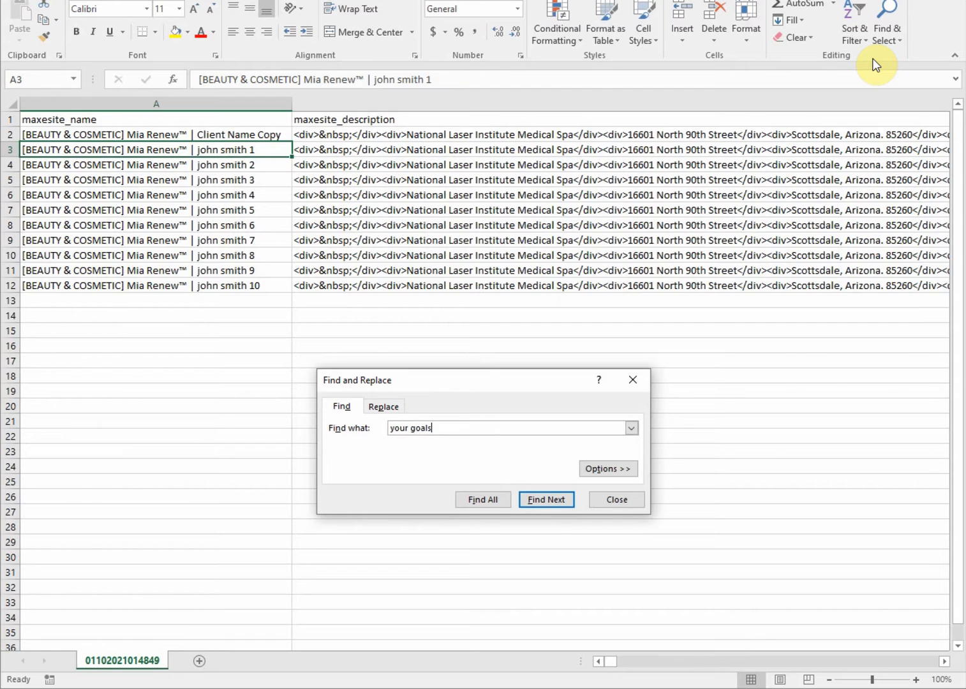
key("Return")
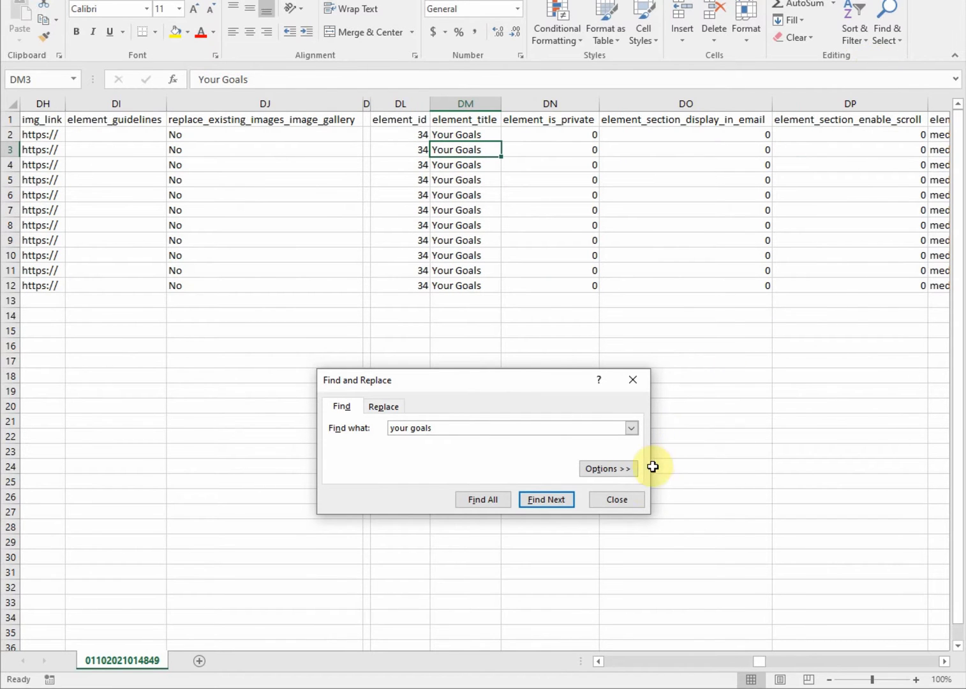
left_click(632, 498)
key("Right")
key("Right")
key("Right")
key("Right")
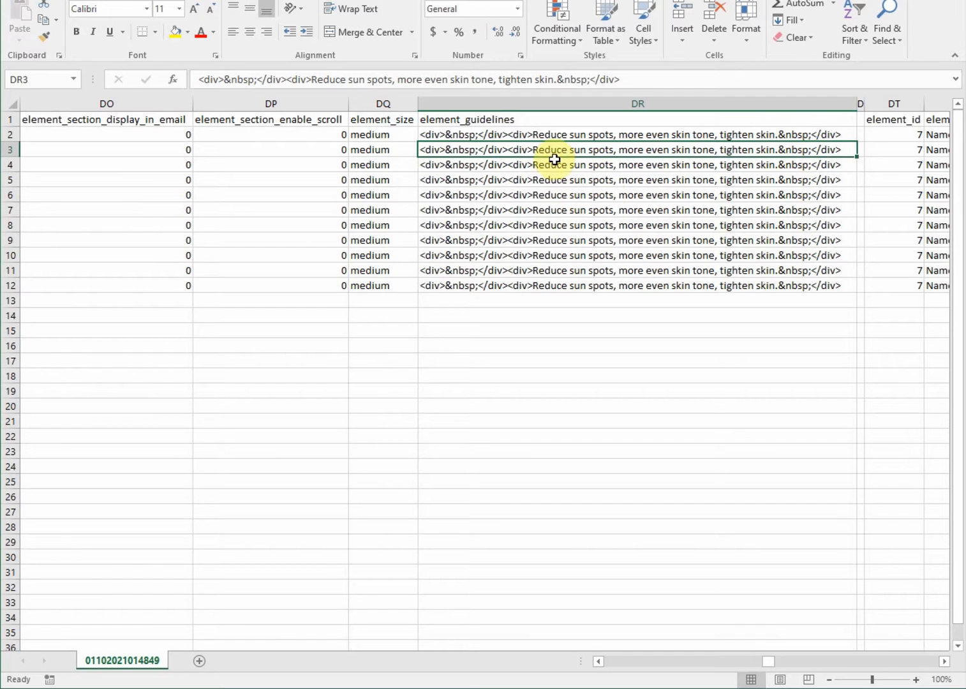
key("BackSpace")
type("sm")
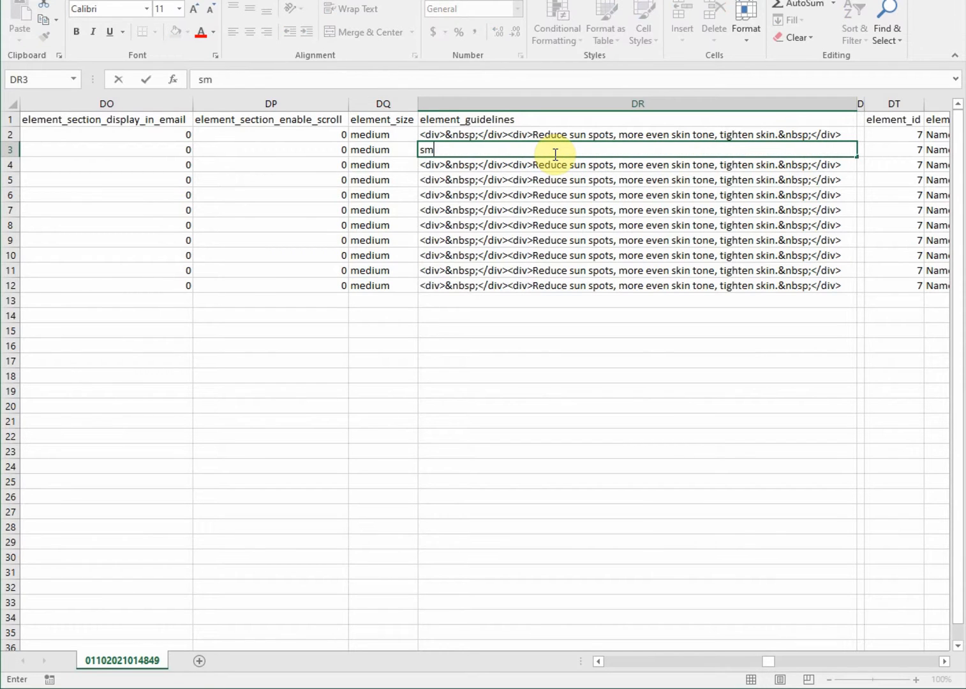
type("oother skin and less hair")
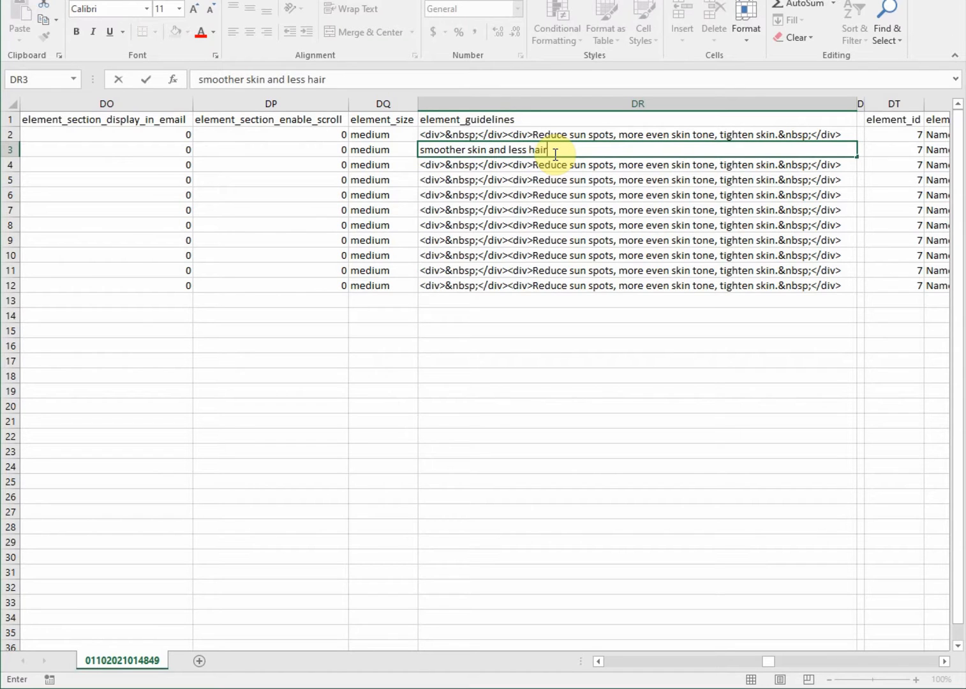
key("Tab")
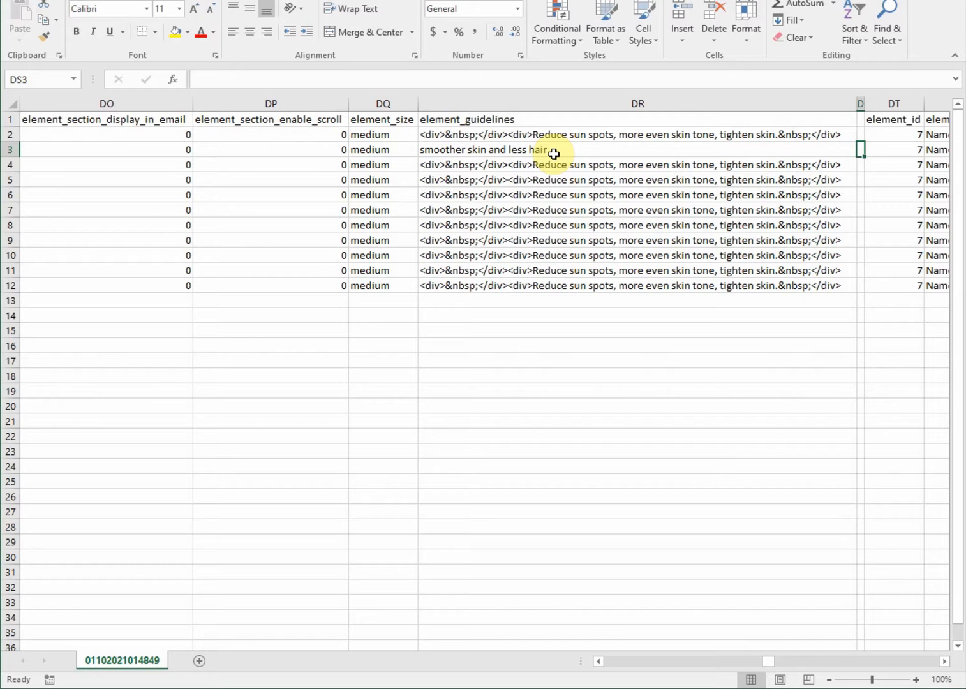
key("Tab")
key("Tab")
key("Tab")
key("Tab")
key("Tab")
key("Tab")
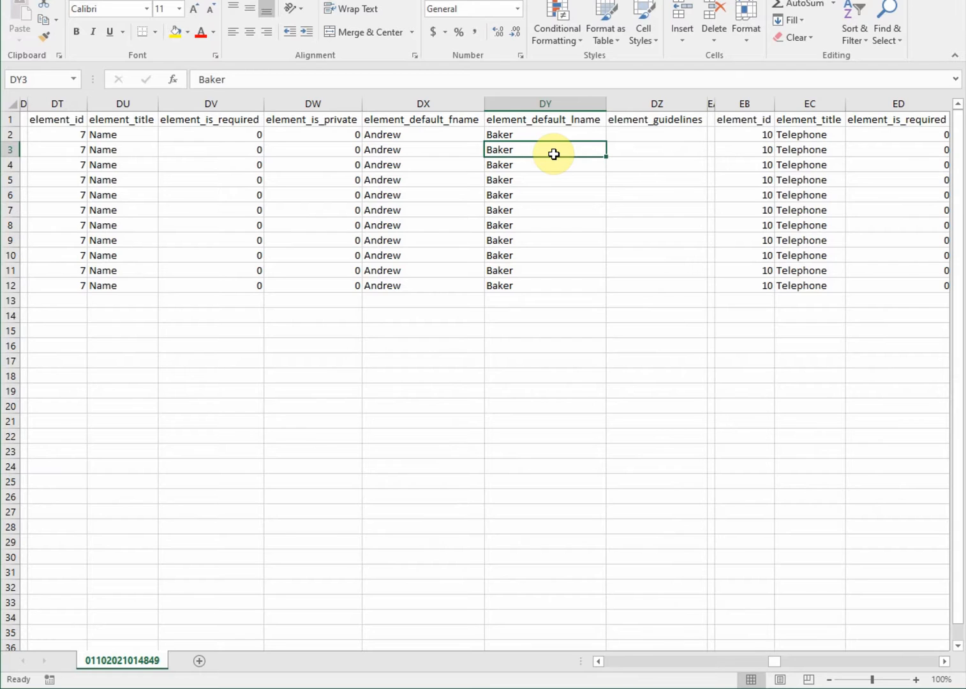
Enter the client's new first and last name in row 3's default name cells
left_click(442, 149)
type("john")
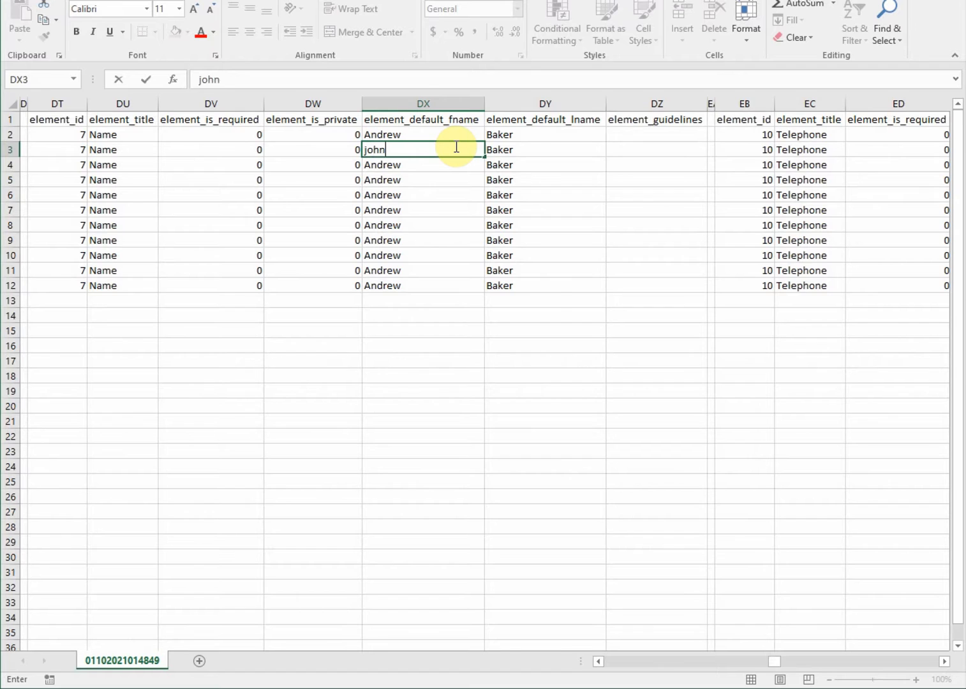
key("Tab")
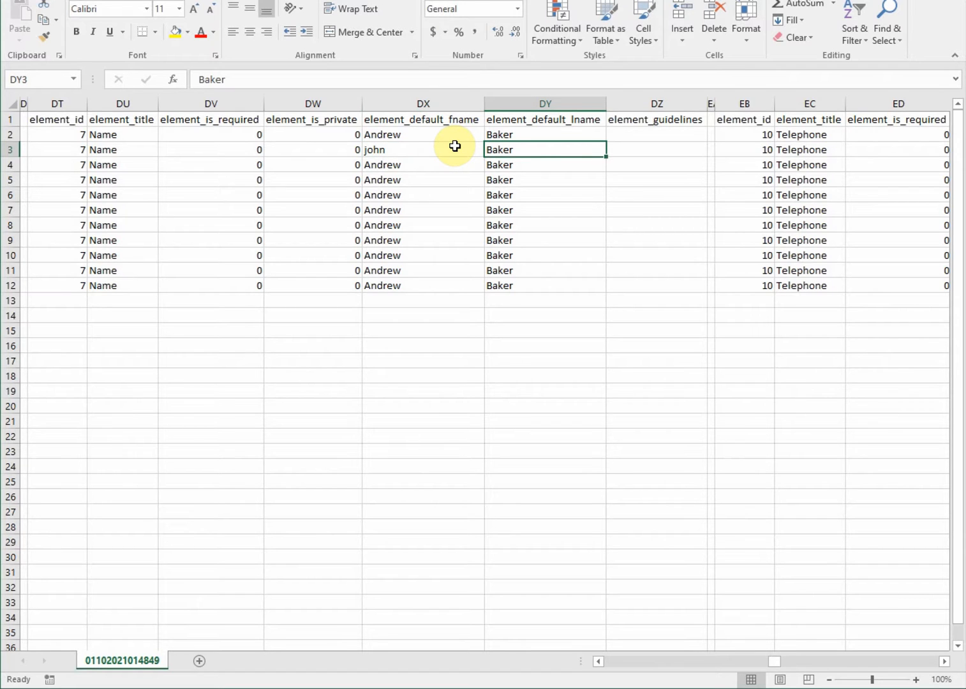
type("smith")
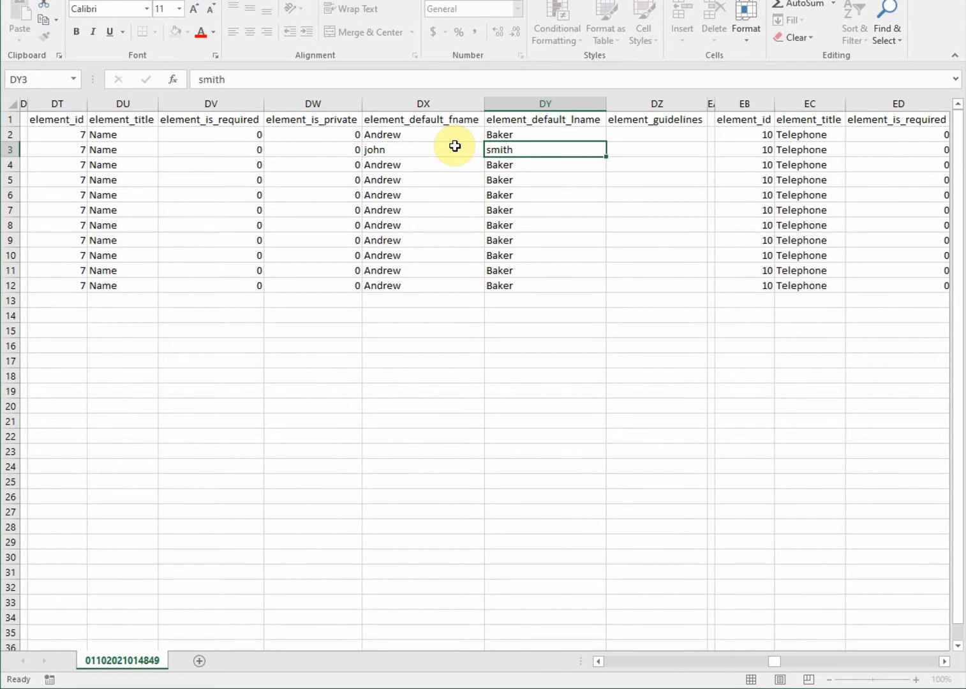
key("Tab")
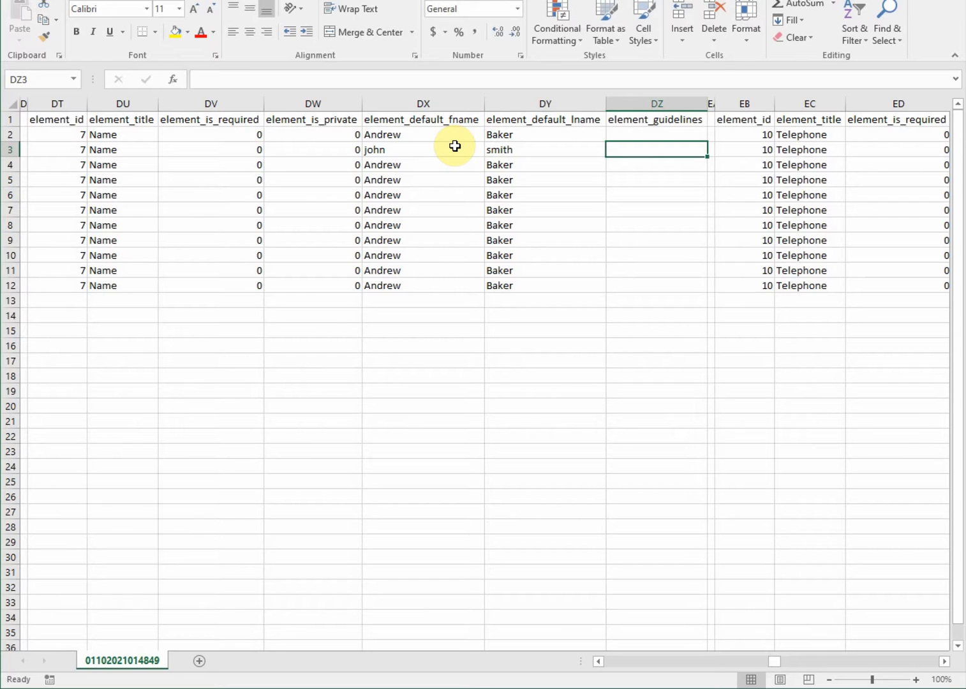
key("Tab")
key("Tab")
key("Tab")
key("Tab")
key("Tab")
key("Tab")
key("Tab")
key("Tab")
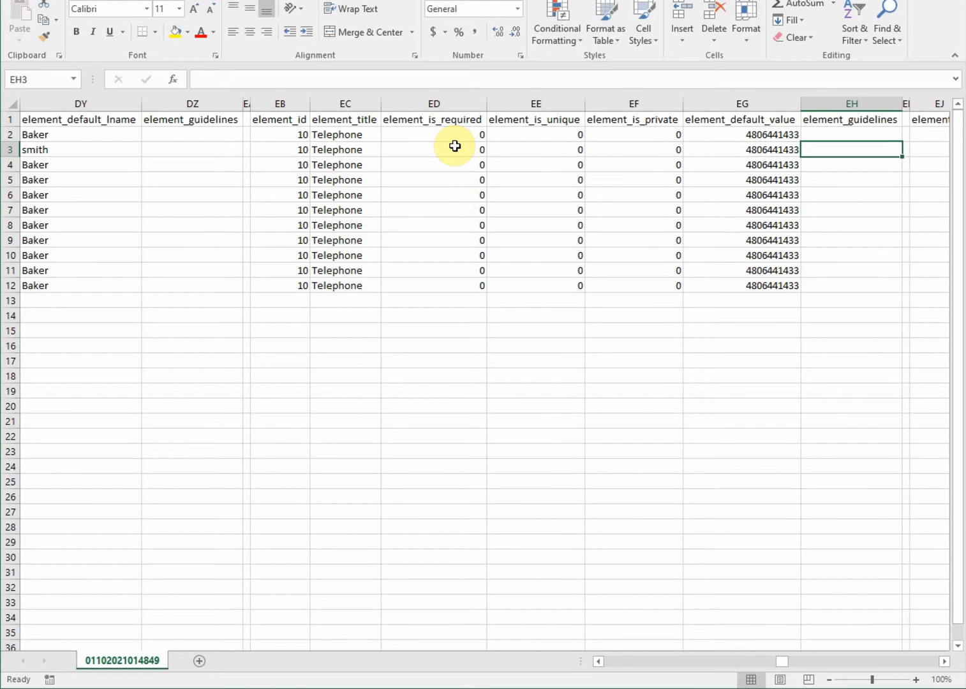
Enter the client's phone number and replace the old e-mail address in row 3
key("shift+Tab")
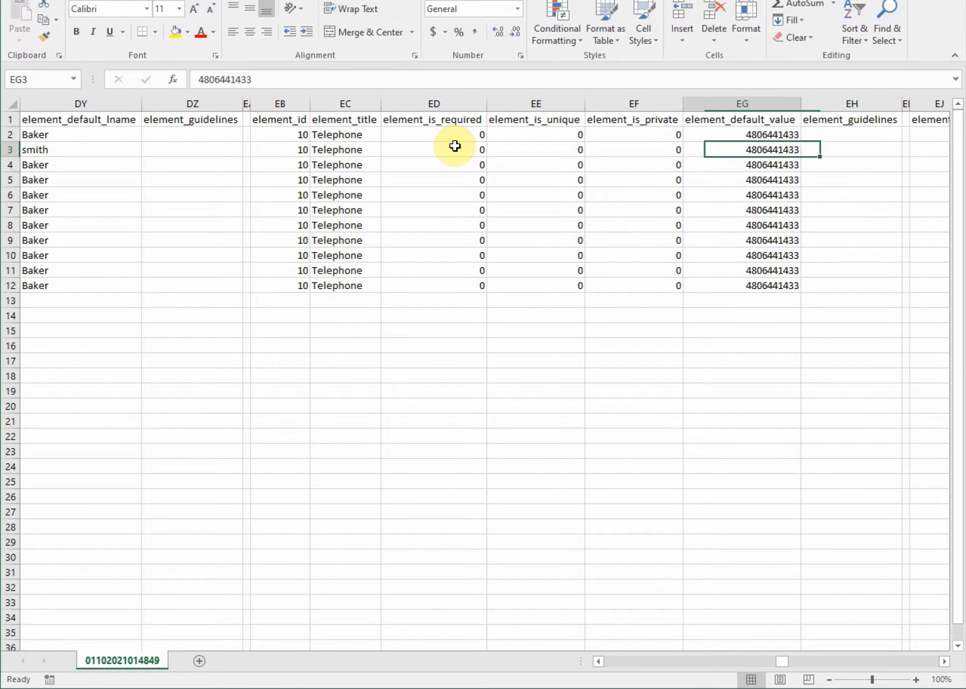
type("1234567890")
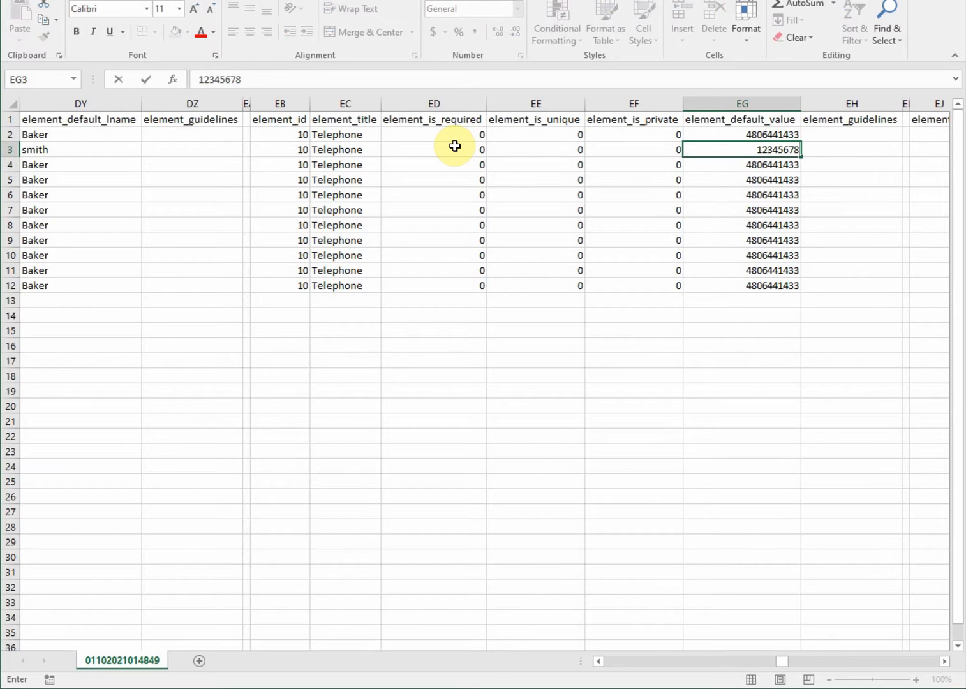
key("Tab")
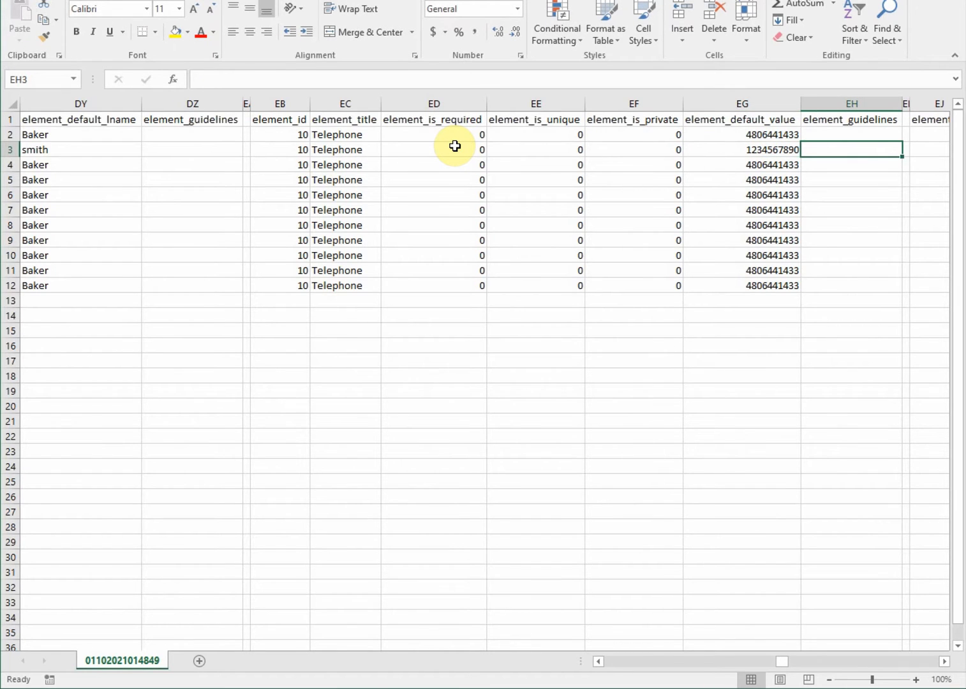
key("Tab")
key("Tab")
key("Tab")
key("Tab")
key("Tab")
key("Tab")
key("Tab")
key("Tab")
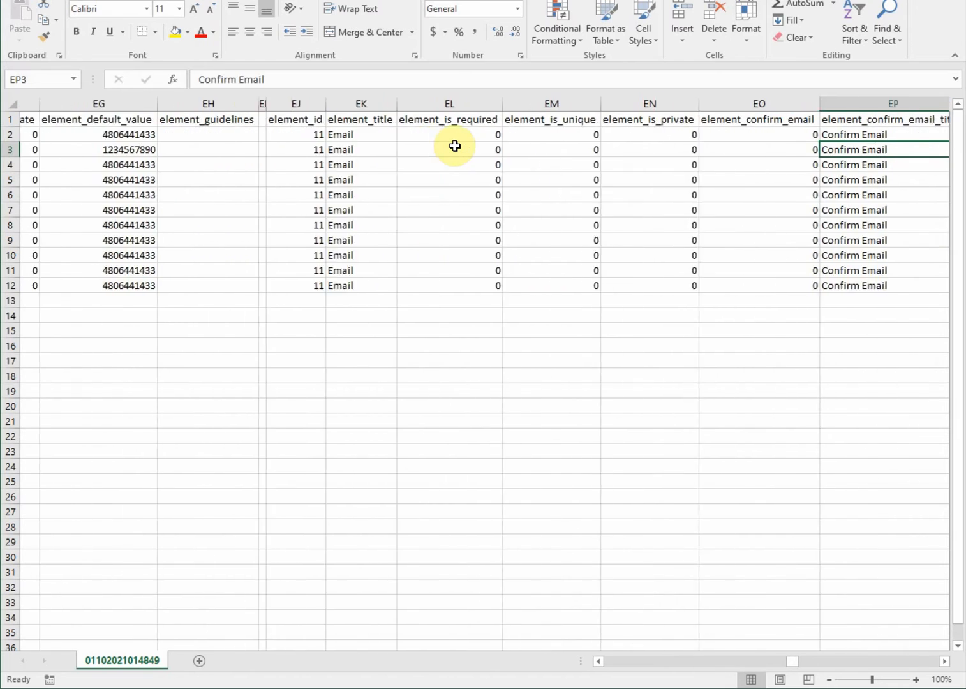
key("Tab")
key("Tab")
key("Tab")
key("shift+Tab")
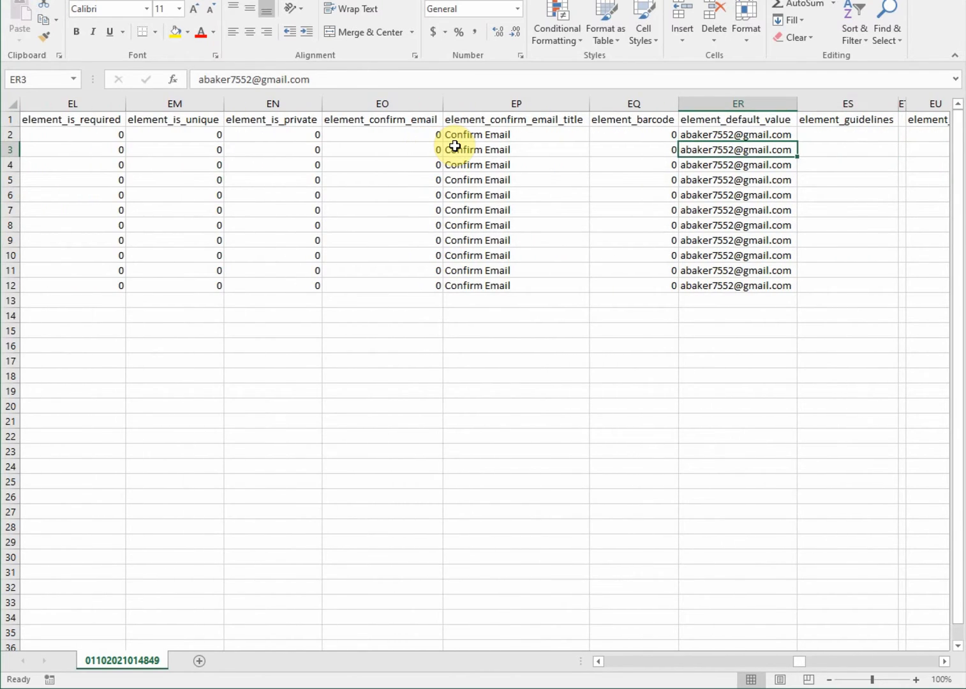
key("Delete")
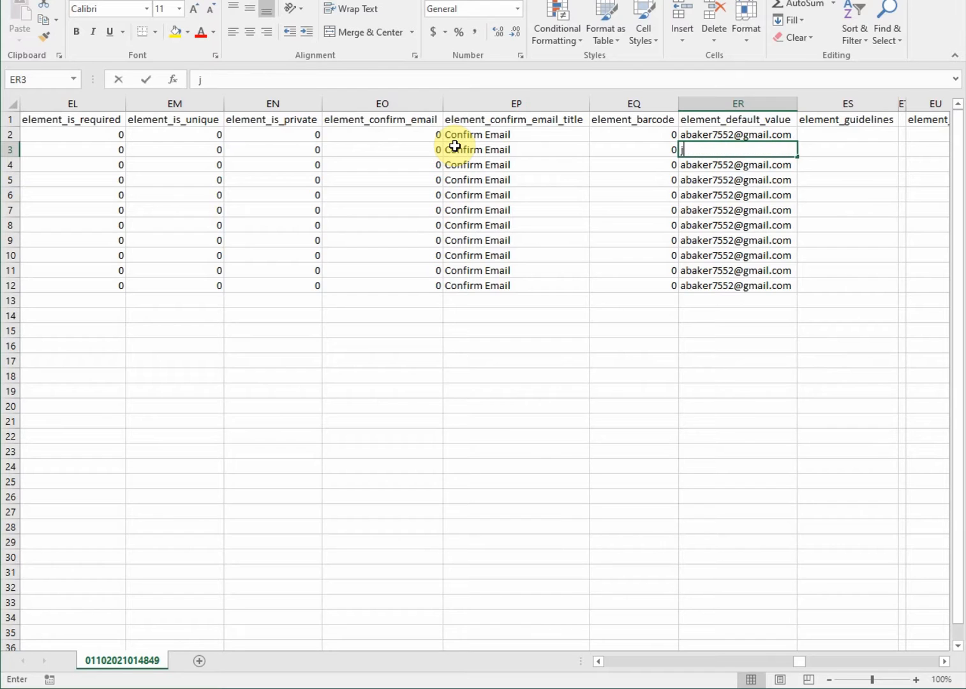
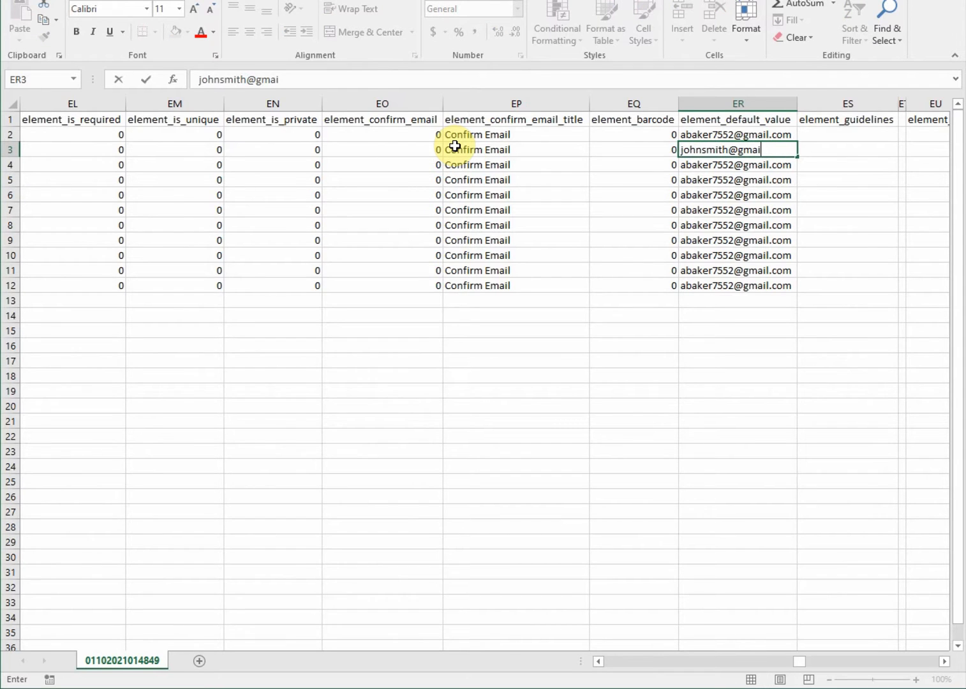
key("Tab")
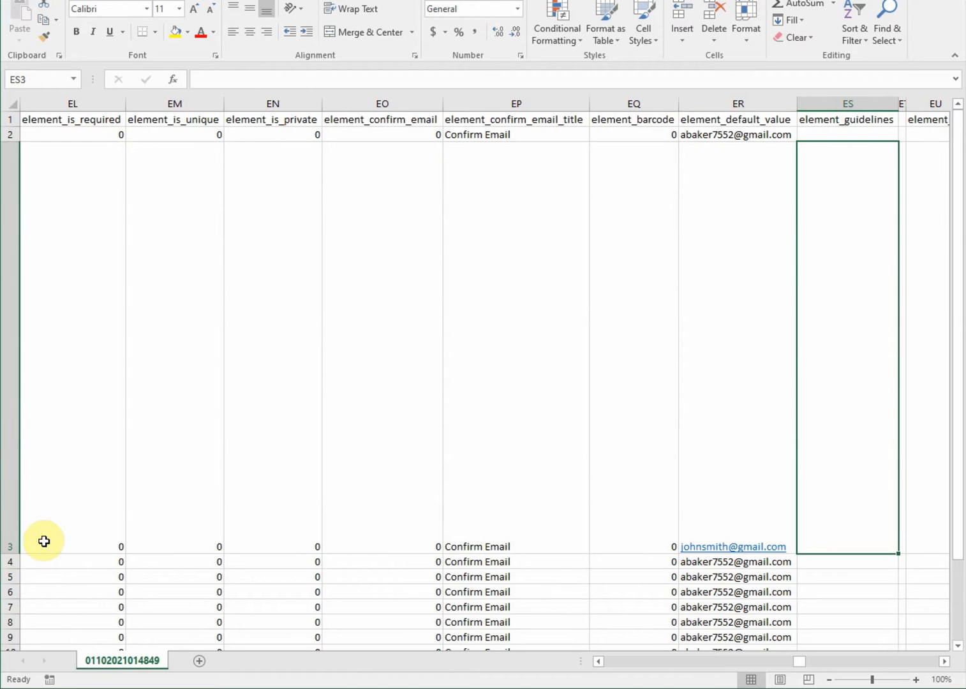
Set row 3's services purchased to 'laser hair removal' and move to the image URL cell
left_click_drag(12, 554, 12, 162)
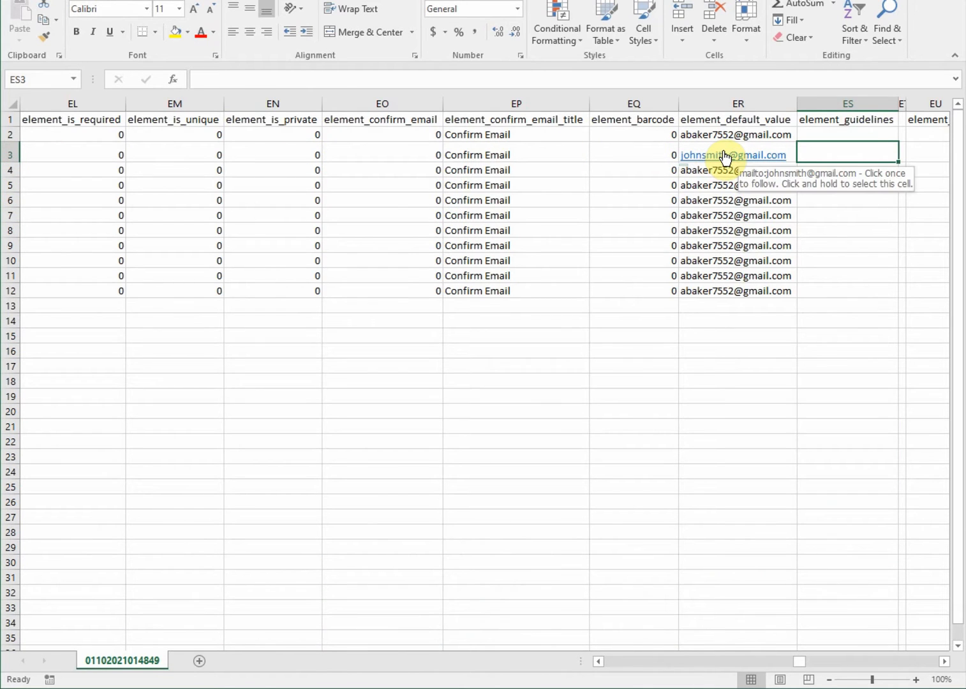
key("Right")
key("Right")
key("Right")
key("Right")
key("Right")
key("Right")
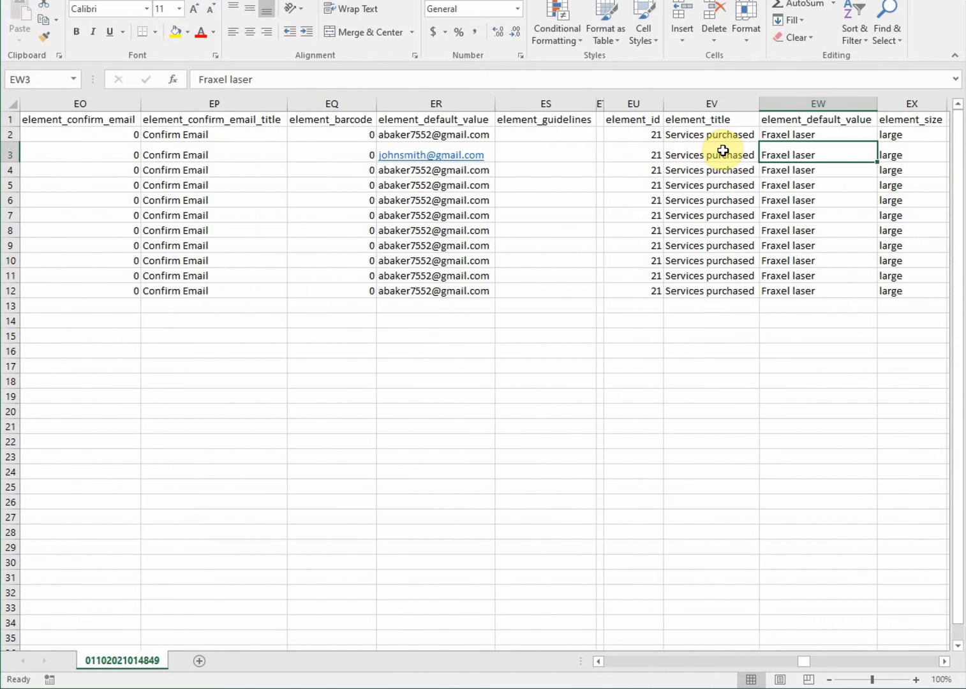
left_click(723, 150)
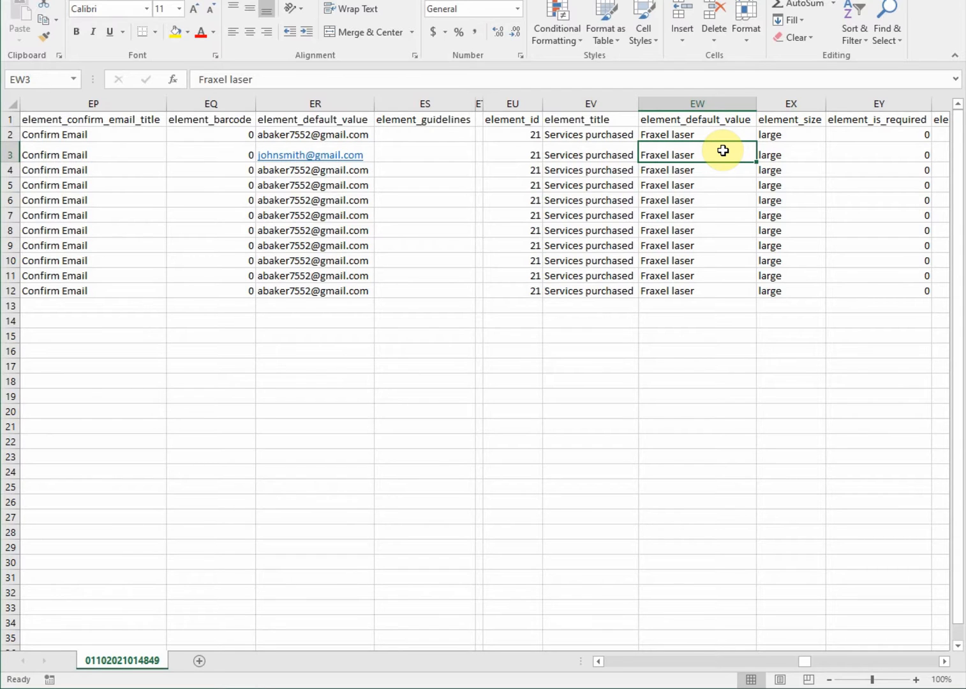
type("las")
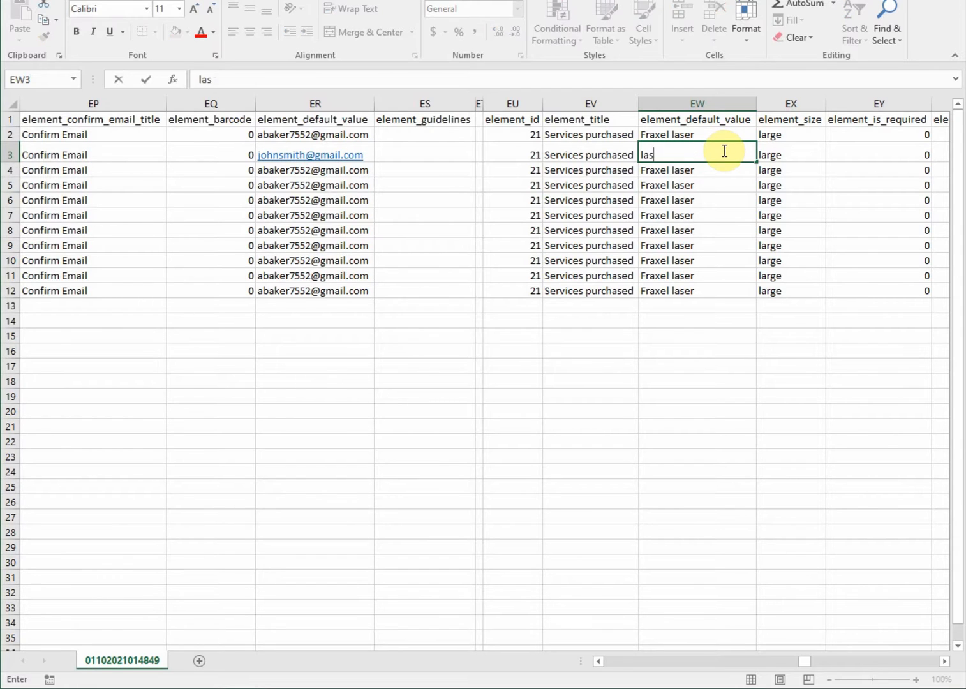
type("er hair removal")
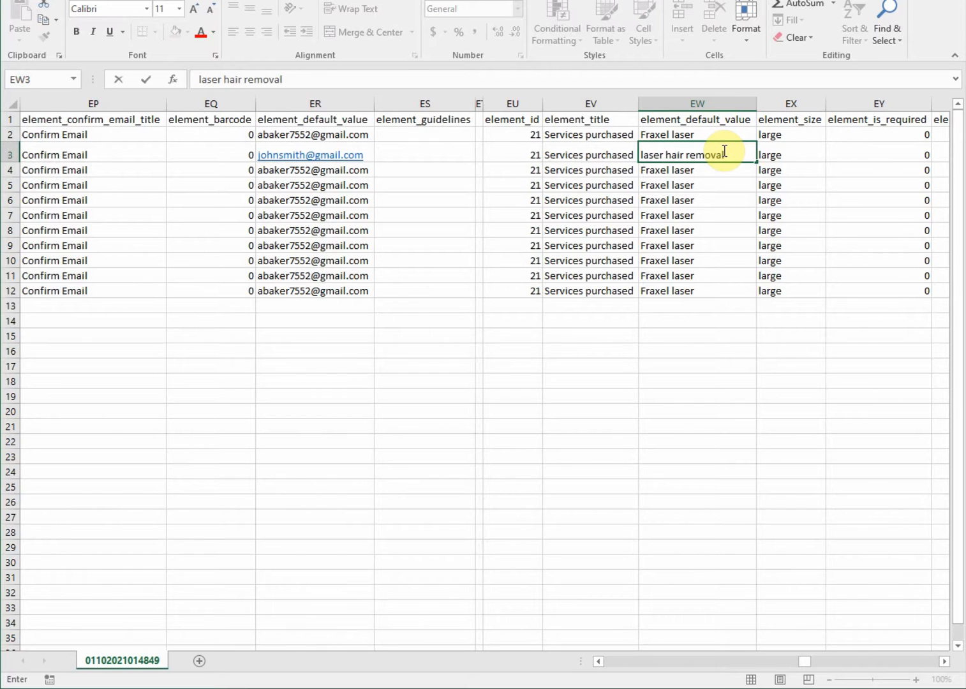
key("Tab")
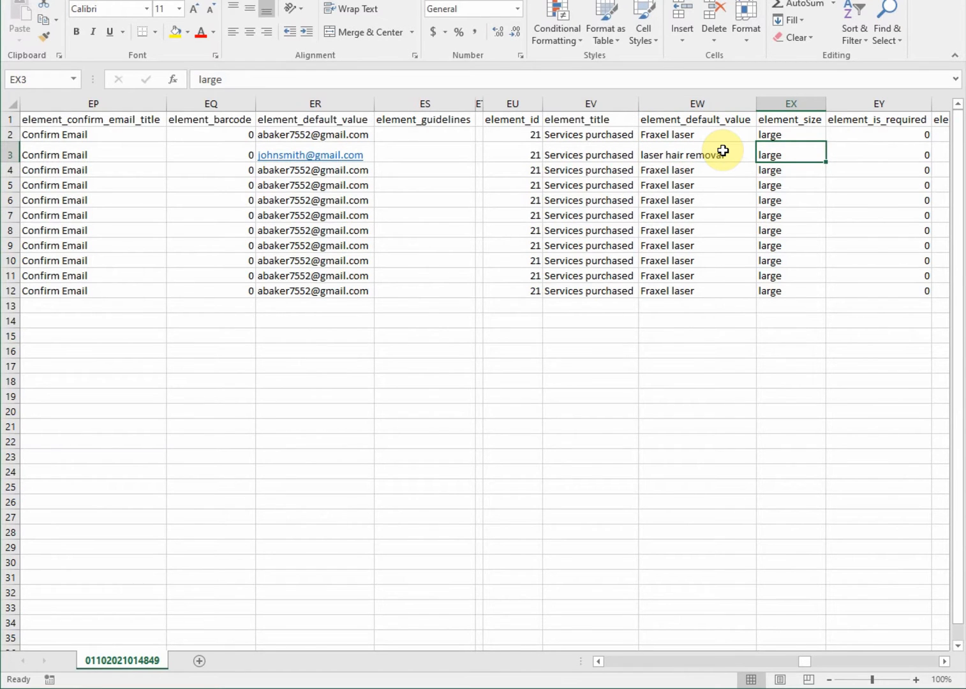
key("Tab")
key("Tab")
key("Tab")
key("Tab")
key("Right")
key("Right")
key("Right")
key("Right")
key("Right")
key("Right")
key("Right")
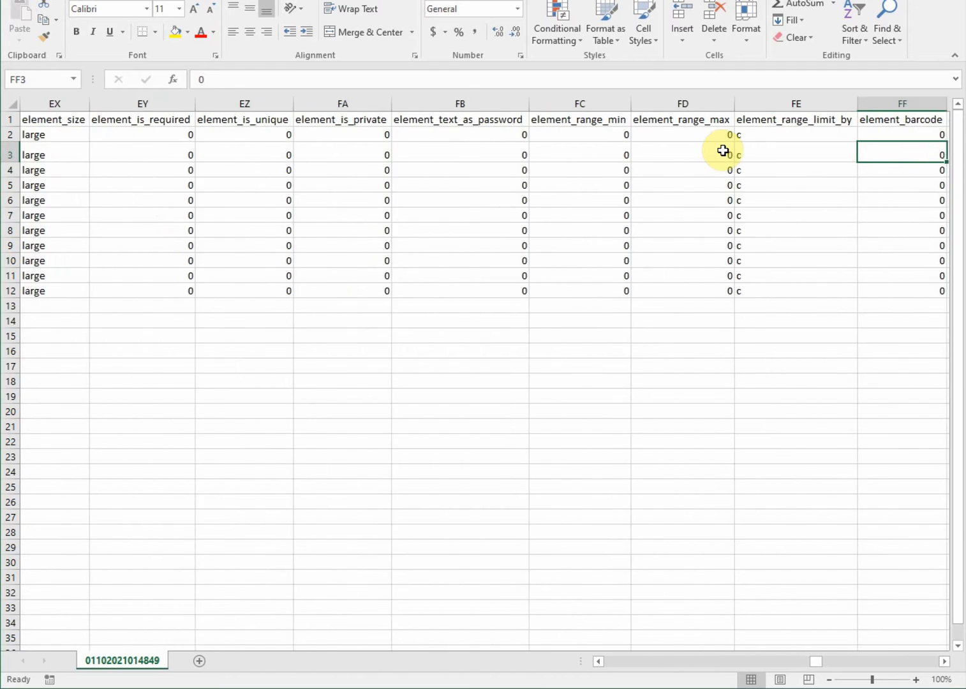
key("Right")
key("Right")
key("Right")
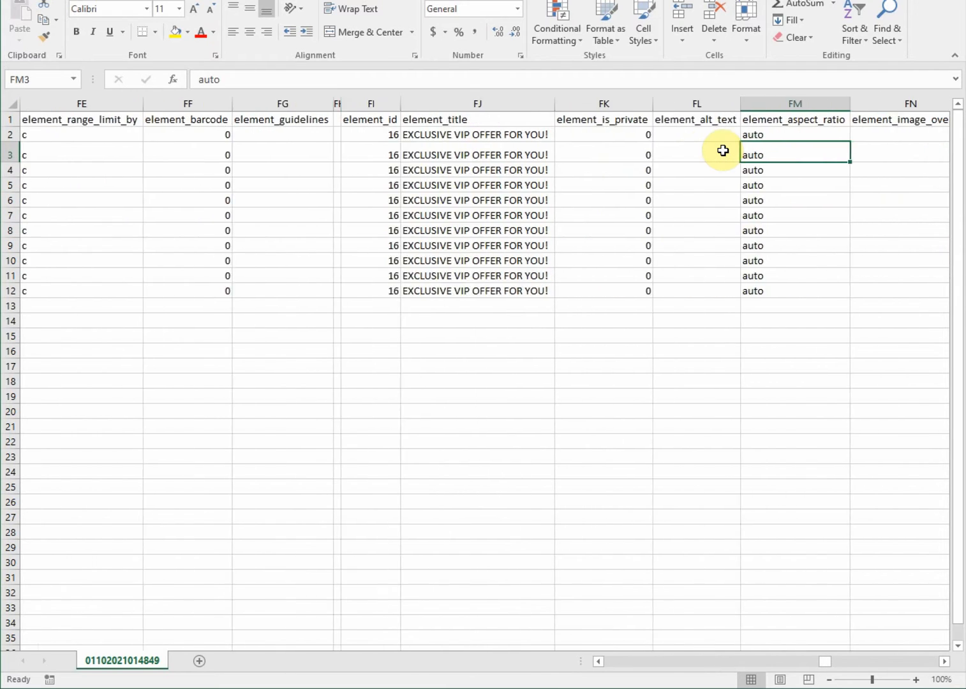
key("Right")
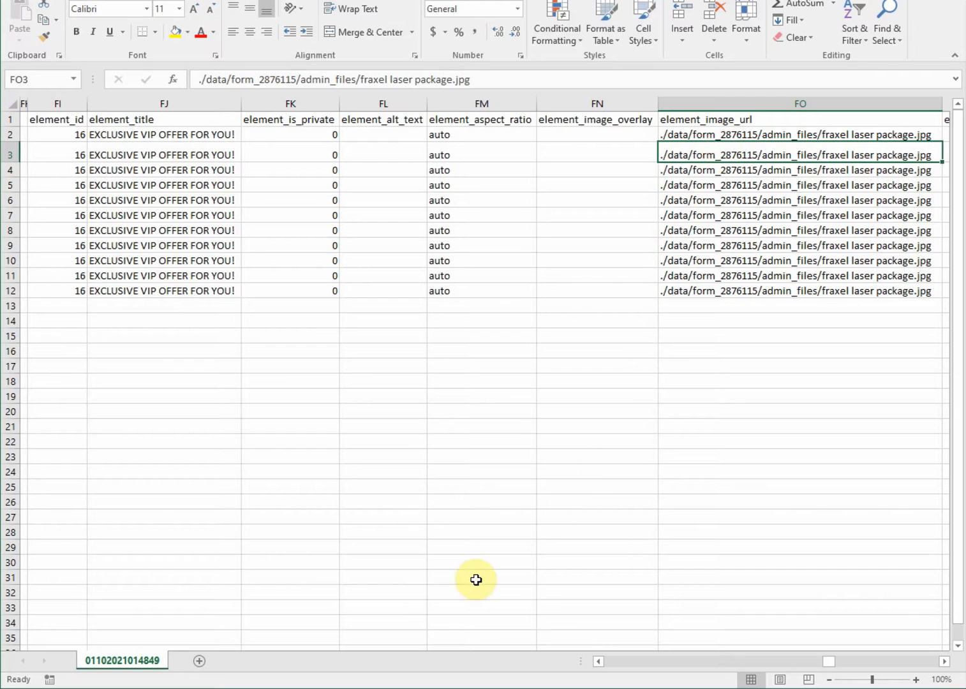
Copy the web address of the LTV vs CAC seesaw image from the Jibbio site
left_click(209, 688)
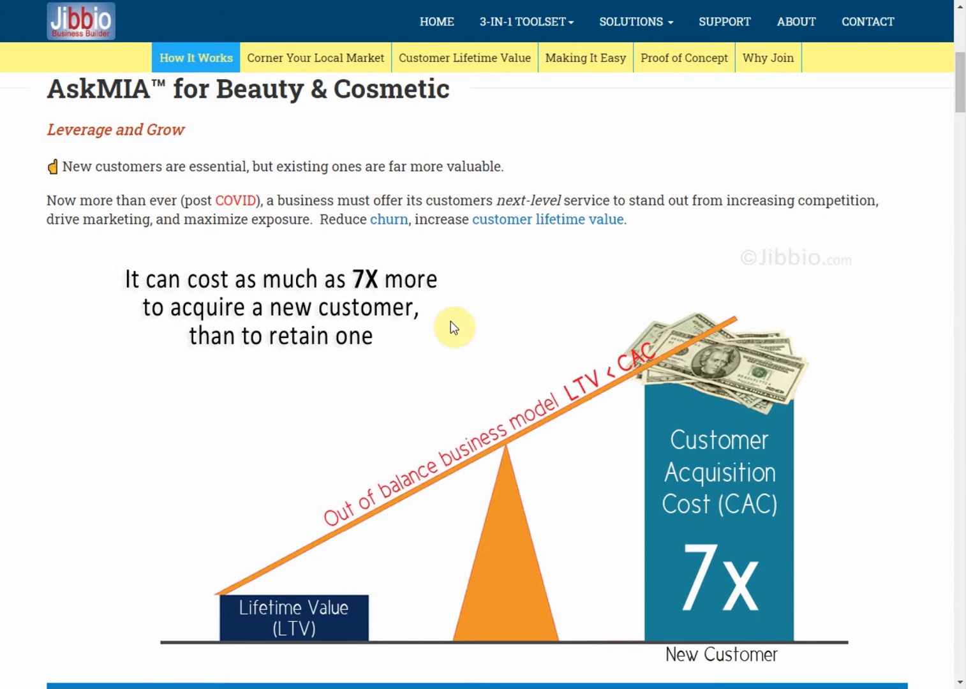
right_click(470, 401)
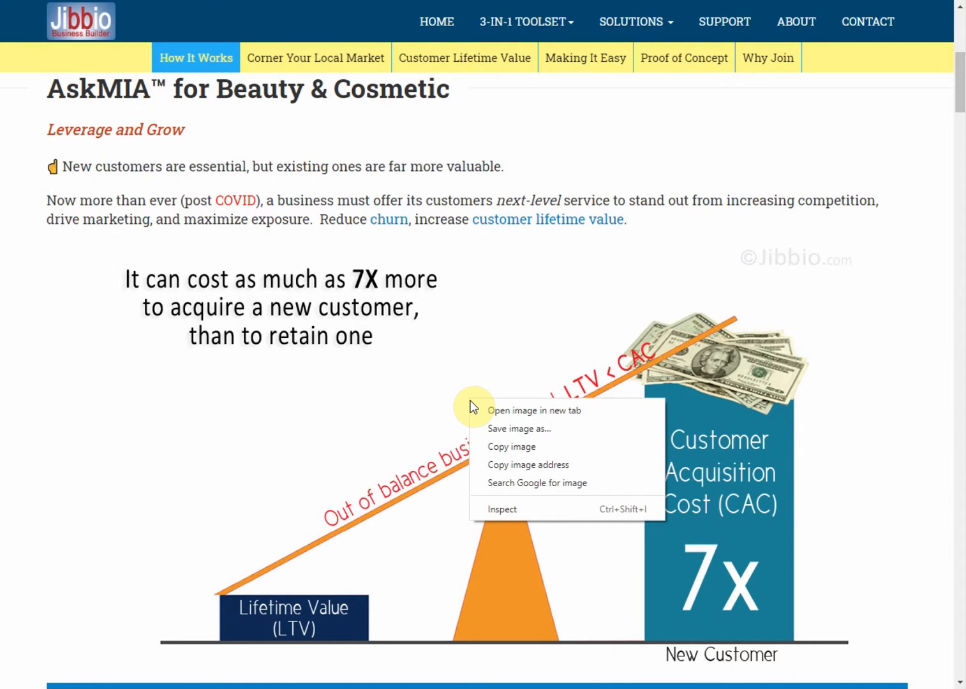
left_click(500, 468)
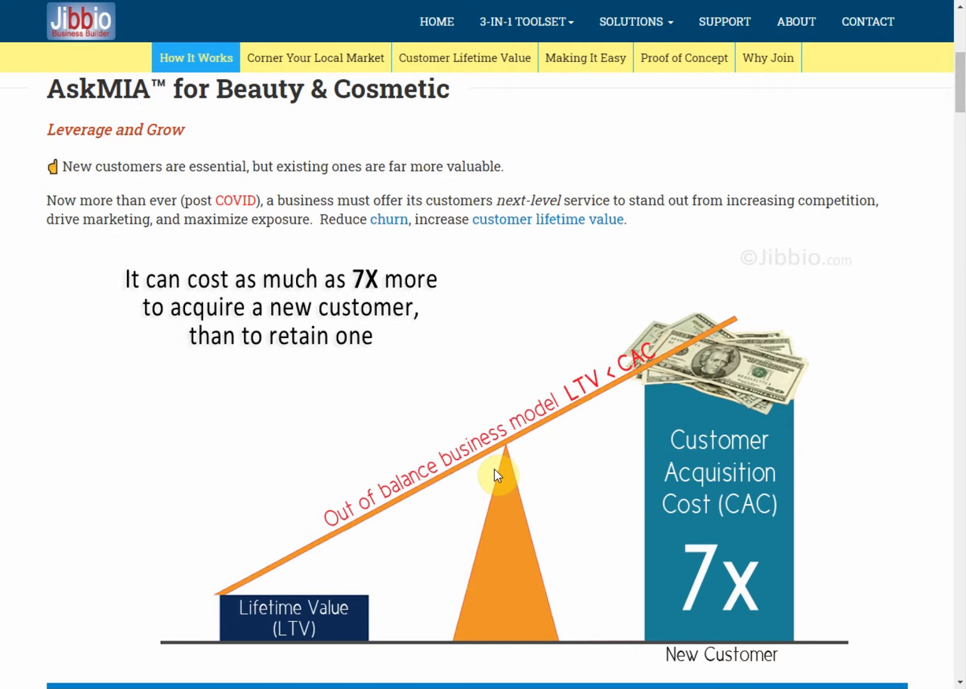
left_click(506, 688)
Paste the seesaw image address into row 3's image URL cell FO3
key("BackSpace")
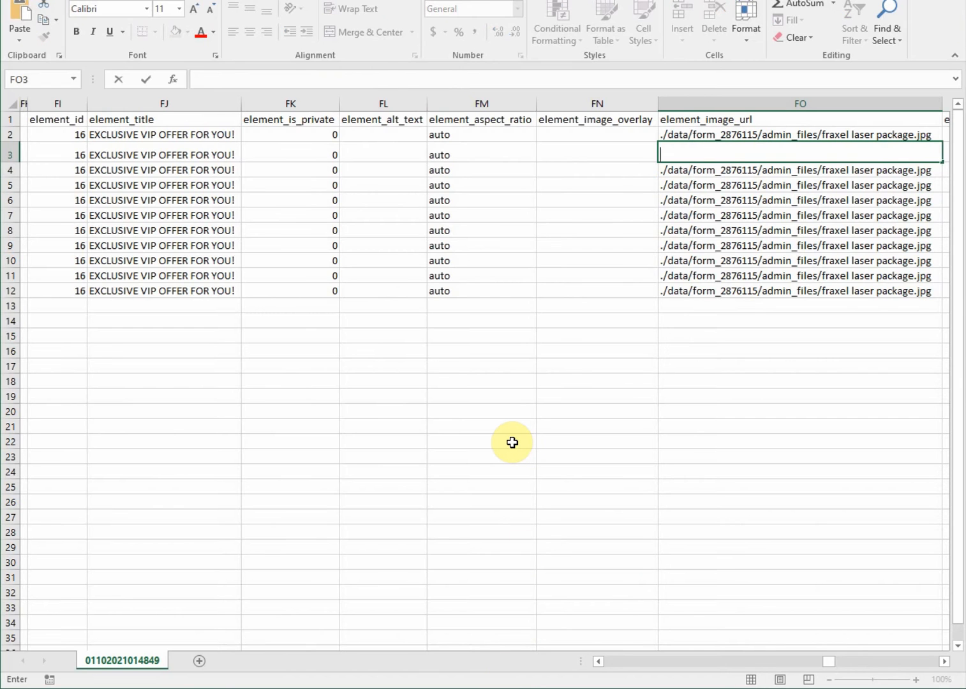
type("https://jee.jibbio.com//images/customer-acquisition-cost-seven-times-more-than-retaining-existing-customer.gif")
key("Left")
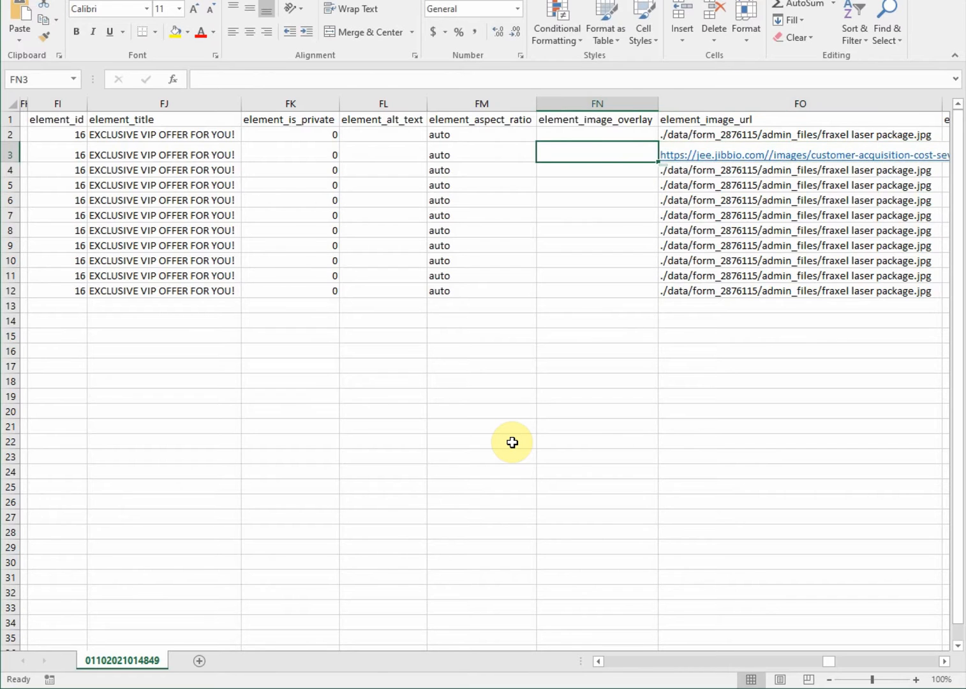
key("Right")
key("Right")
key("Right")
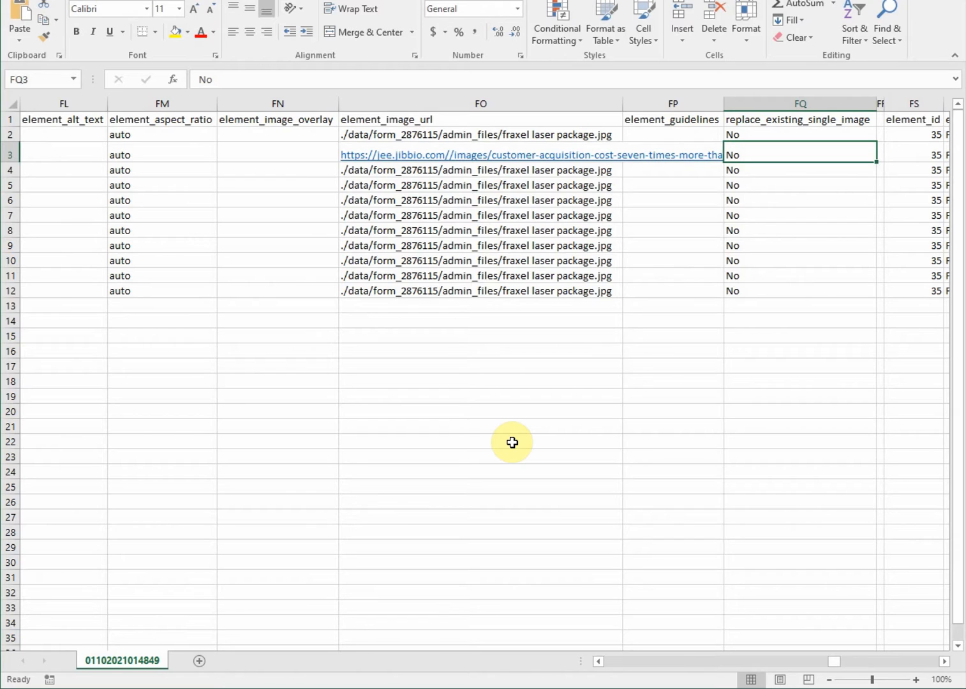
key("Left")
key("Left")
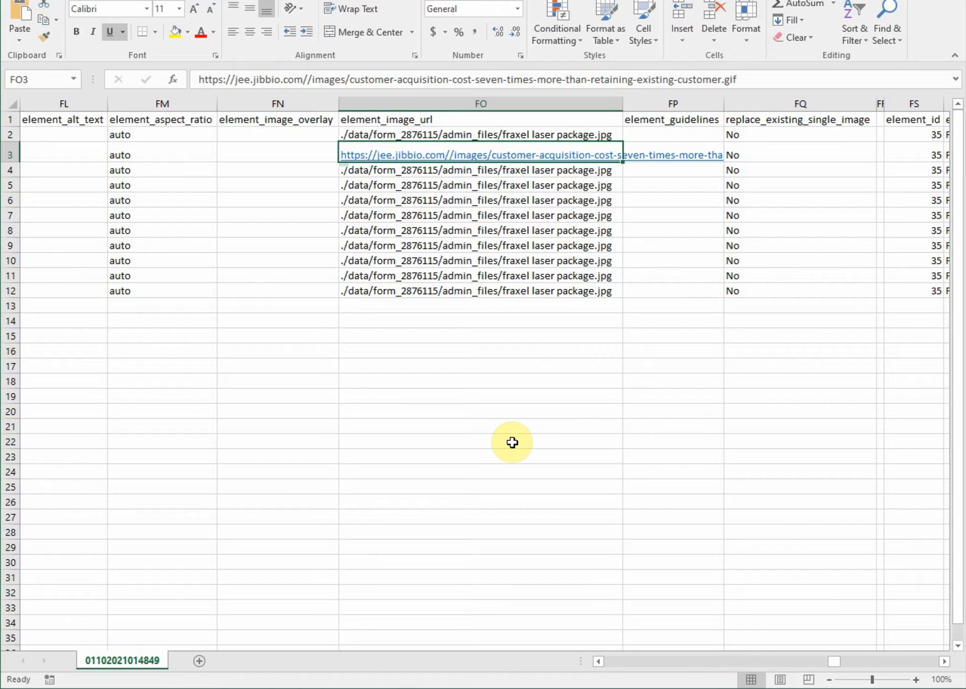
Set replace_existing_single_image to yes and return to the Batch Create page
key("Right")
key("Right")
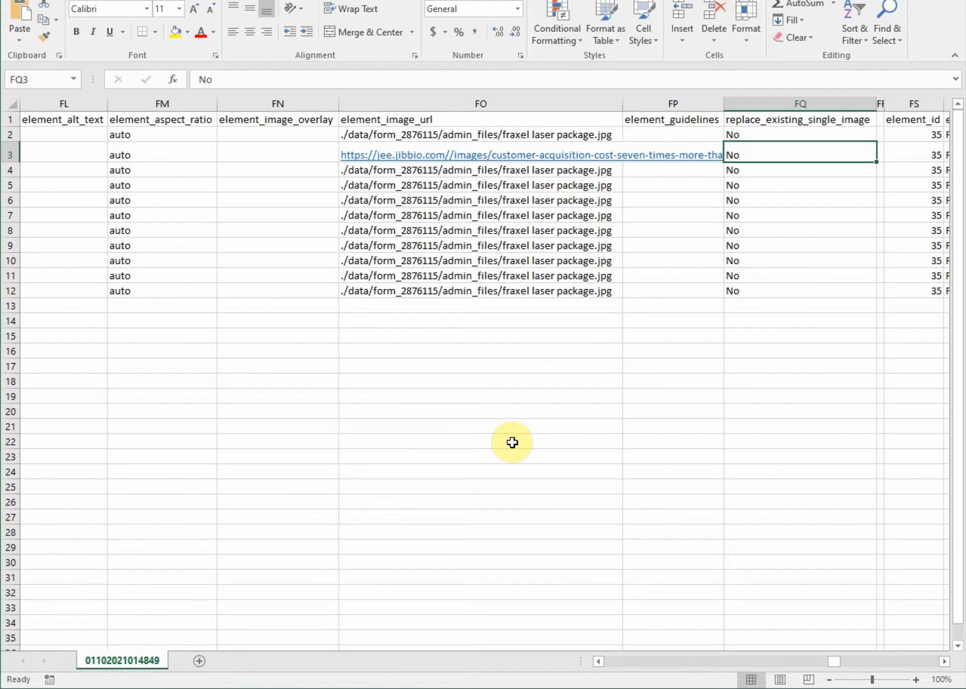
type("yes")
key("ctrl+Return")
key("Left")
key("Left")
key("Left")
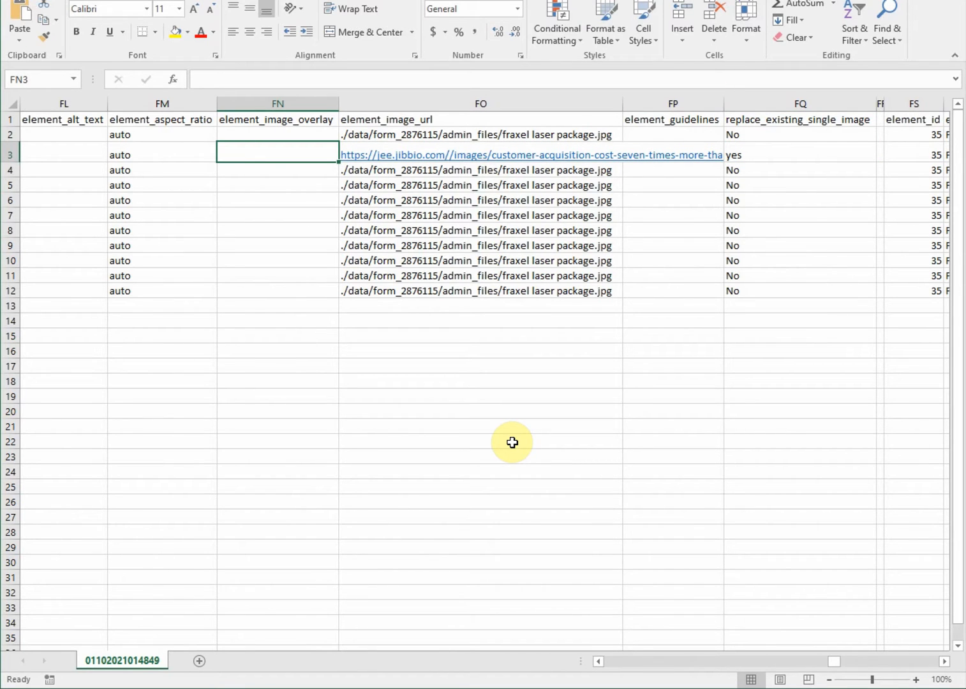
left_click(399, 688)
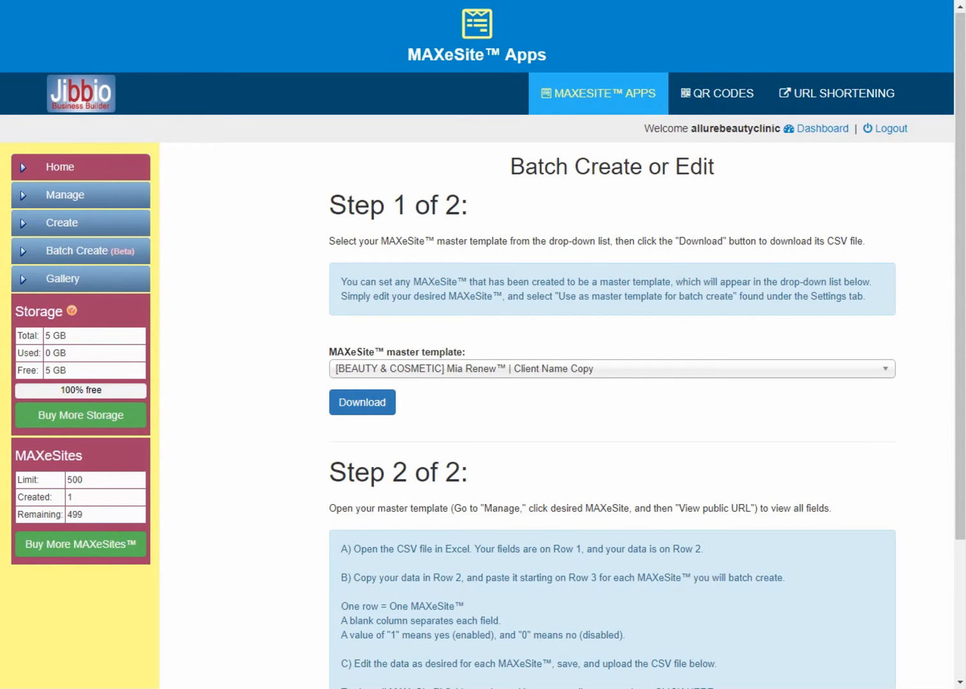
Open the field mappings reference and locate the 'discounted' image overlay code
scroll(198, 562, "down", 3)
left_click(681, 516)
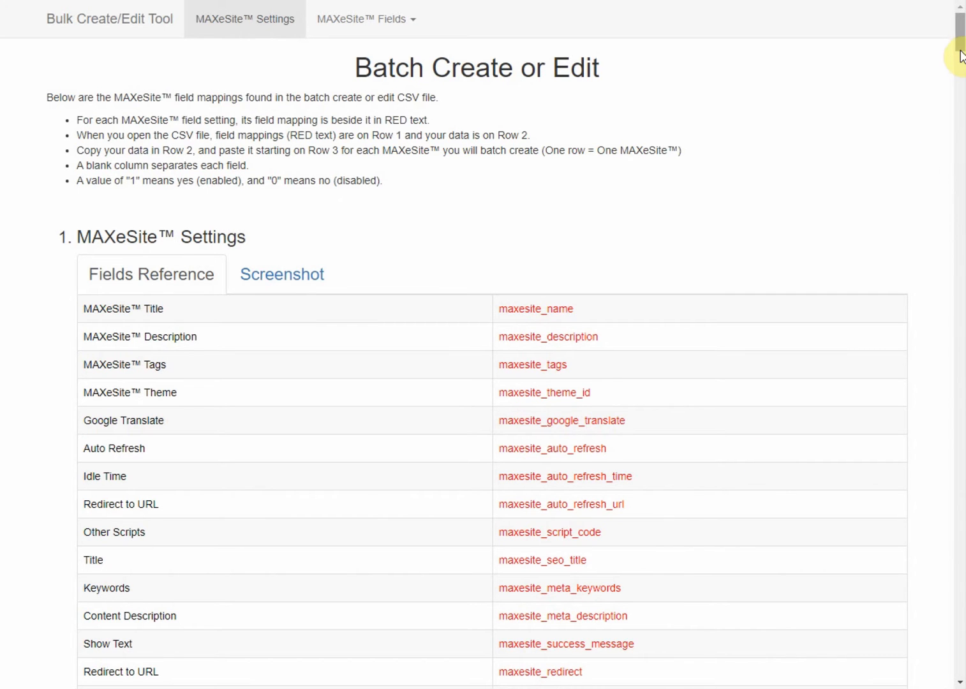
left_click_drag(960, 54, 959, 620)
scroll(904, 539, "down", 1)
left_click(904, 533)
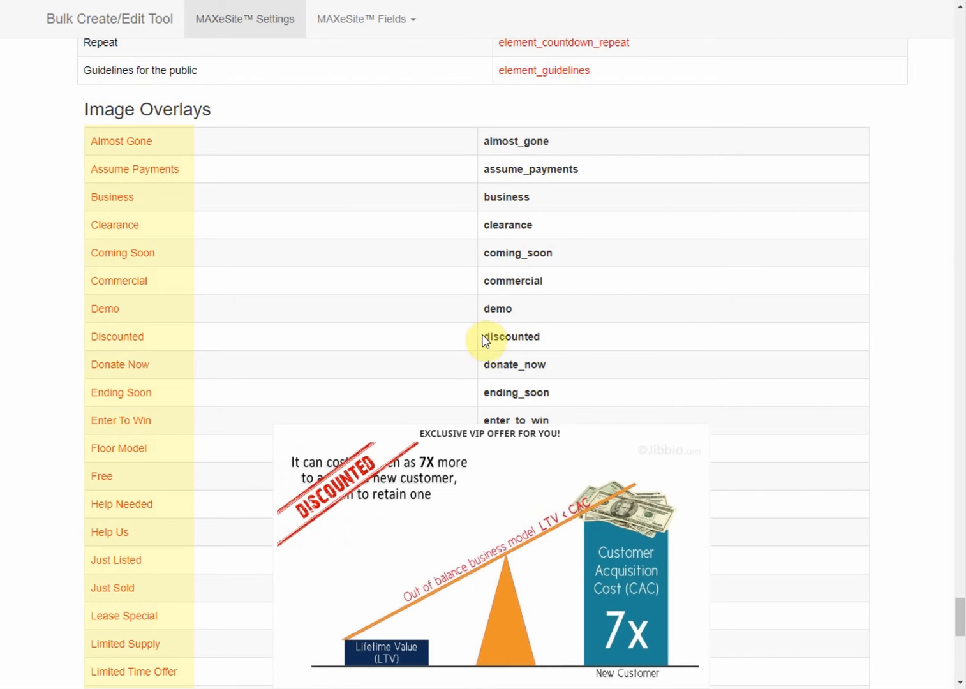
left_click_drag(483, 336, 809, 345)
left_click(883, 345)
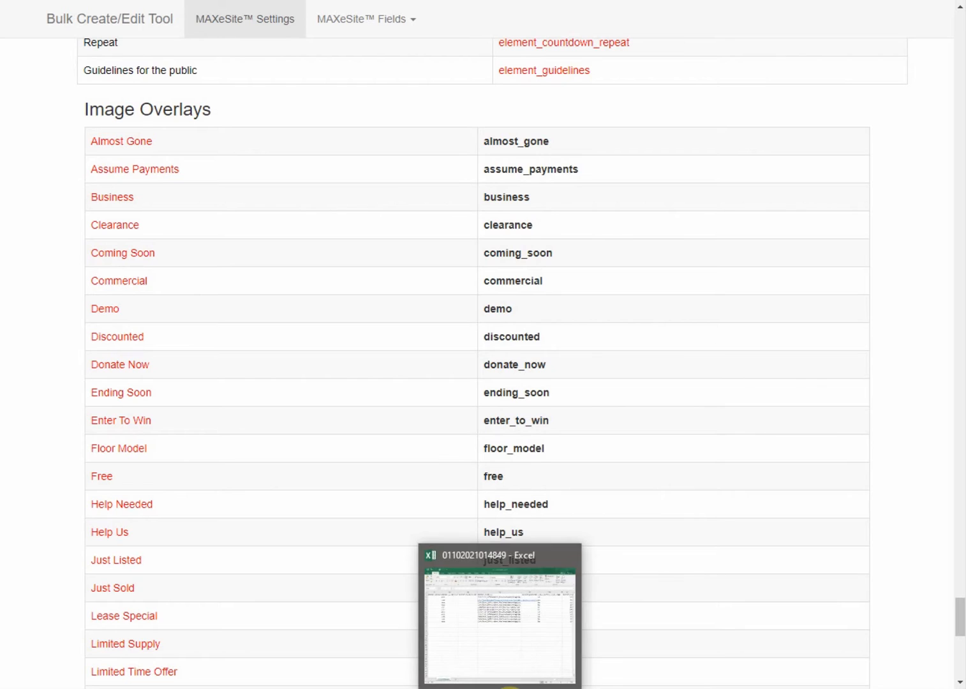
Enter 'discounted' as row 3's image overlay in cell FN3
left_click(511, 688)
type("discounted")
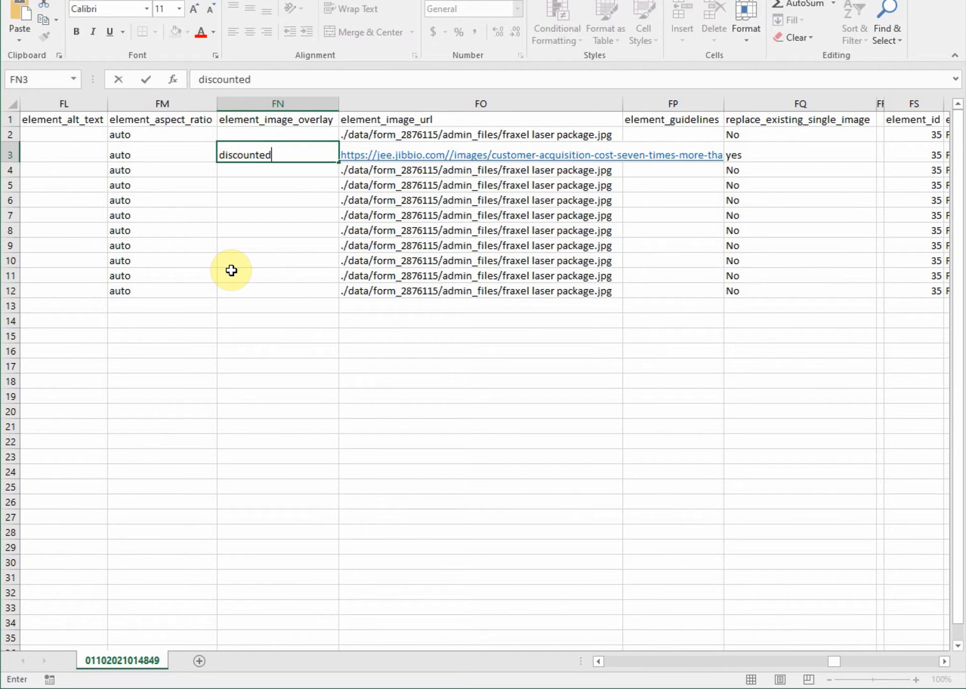
key("Return")
key("Up")
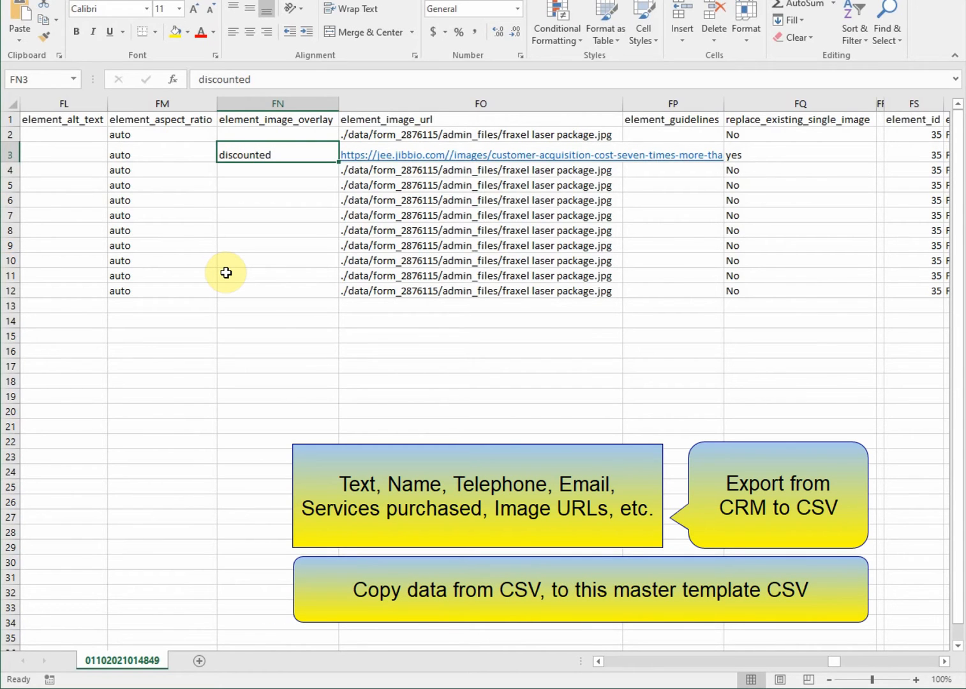
Move left along row 3 and select the services and email entries for rows 4–12
key("Left")
key("Left")
key("Left")
key("Left")
key("Left")
key("Left")
key("Left")
key("Left")
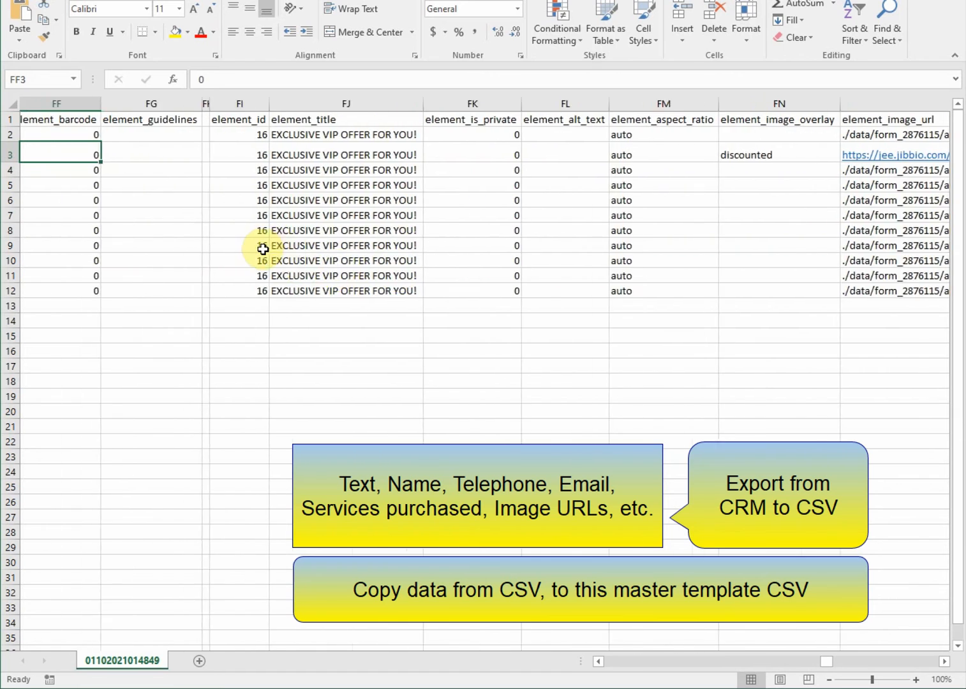
key("Left")
key("Left")
key("Left")
key("Left")
key("Left")
key("Left")
key("Left")
key("Left")
key("Left")
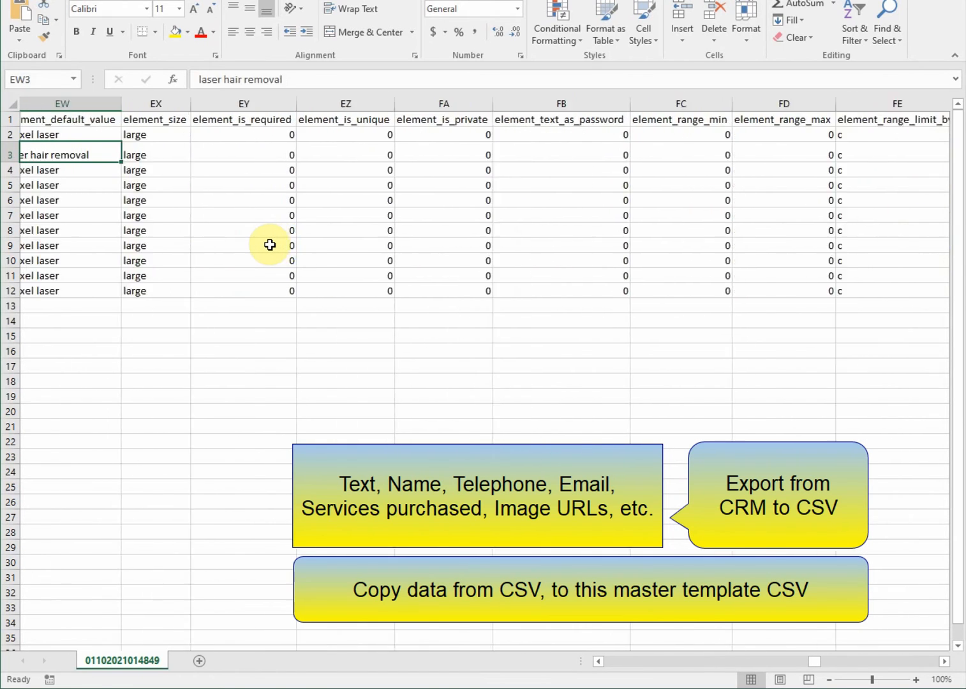
key("Left")
key("Left")
key("Left")
key("Left")
key("Left")
left_click(415, 171)
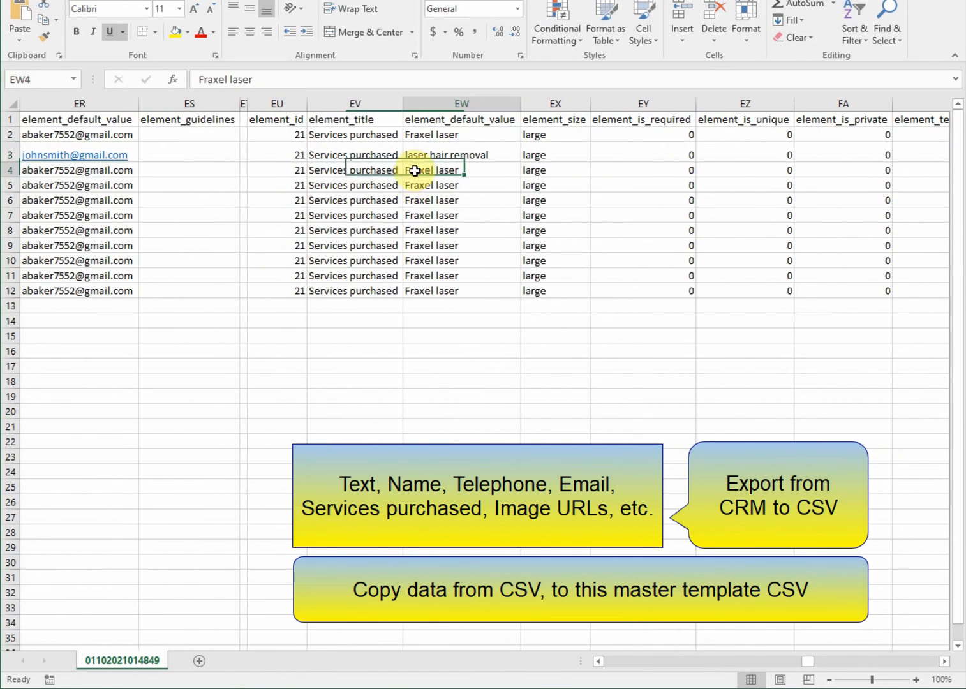
left_click_drag(415, 171, 426, 277)
key("Left")
key("Left")
key("Left")
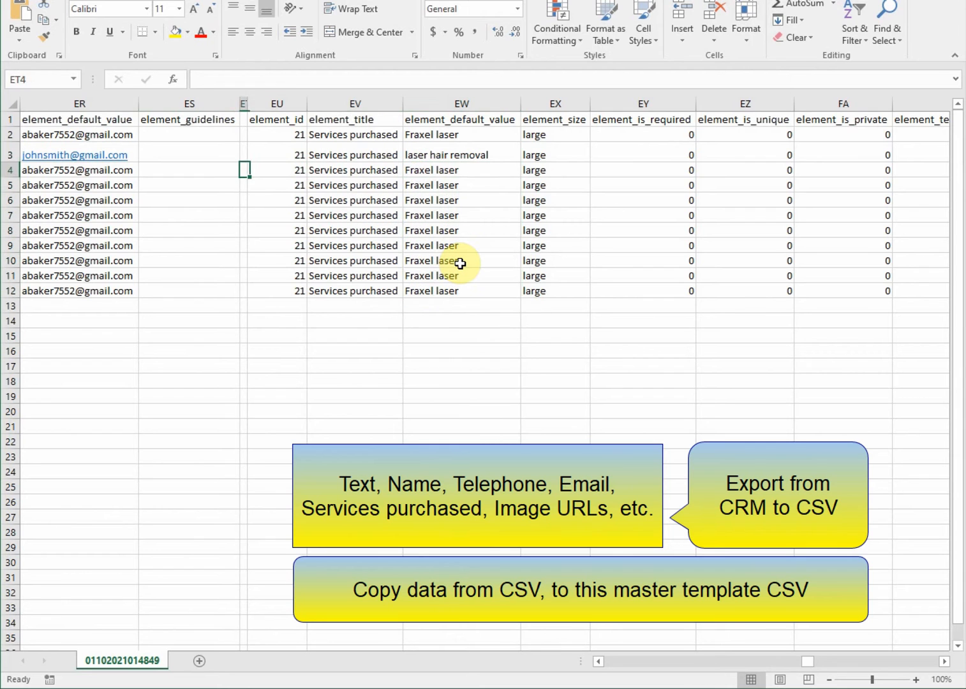
key("Left")
key("Left")
key("Left")
key("Left")
key("Left")
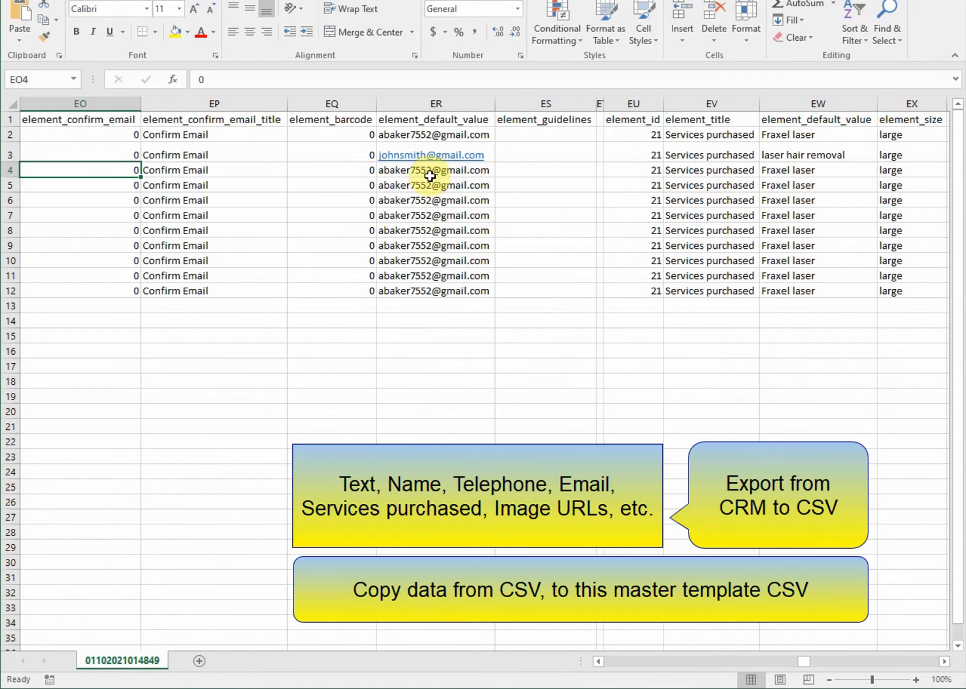
left_click_drag(430, 176, 432, 275)
Paste the sample telephone number into EG4:EG13, then leave the range at EH14
key("Left")
key("Left")
key("Left")
key("Left")
key("Left")
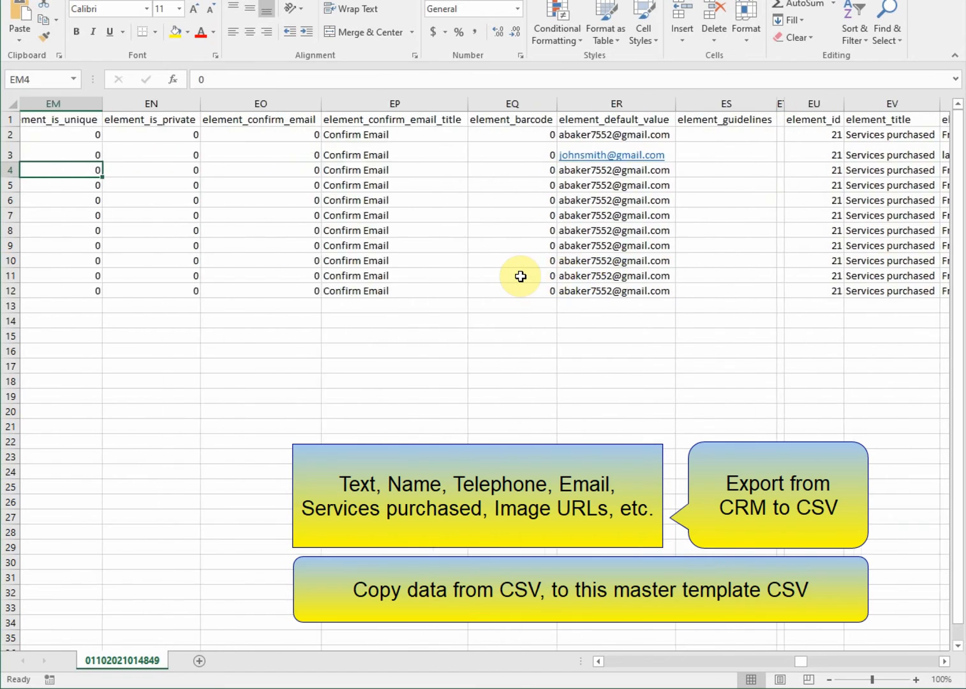
key("Left")
key("Left")
key("Left")
key("Left")
key("Left")
key("Left")
key("Left")
key("Left")
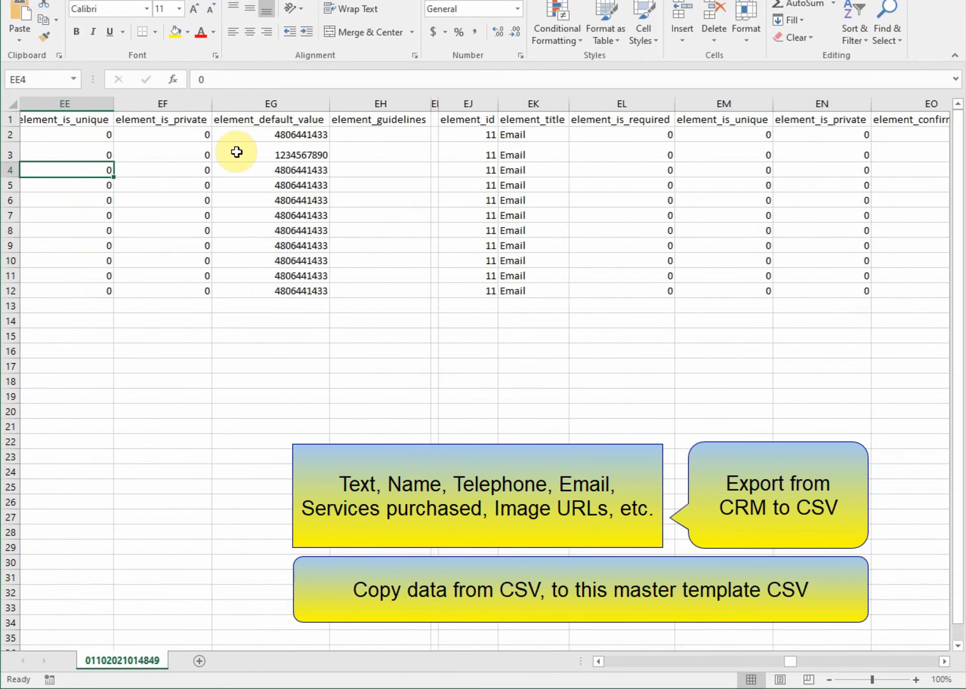
key("Left")
key("Left")
left_click_drag(438, 170, 443, 306)
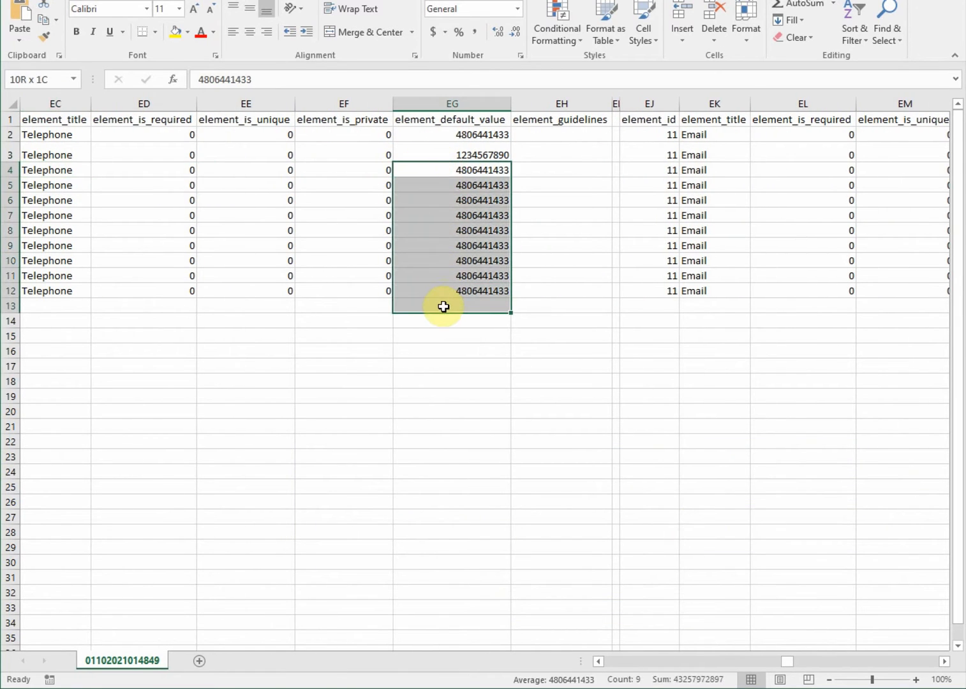
key("ctrl+v")
left_click(577, 319)
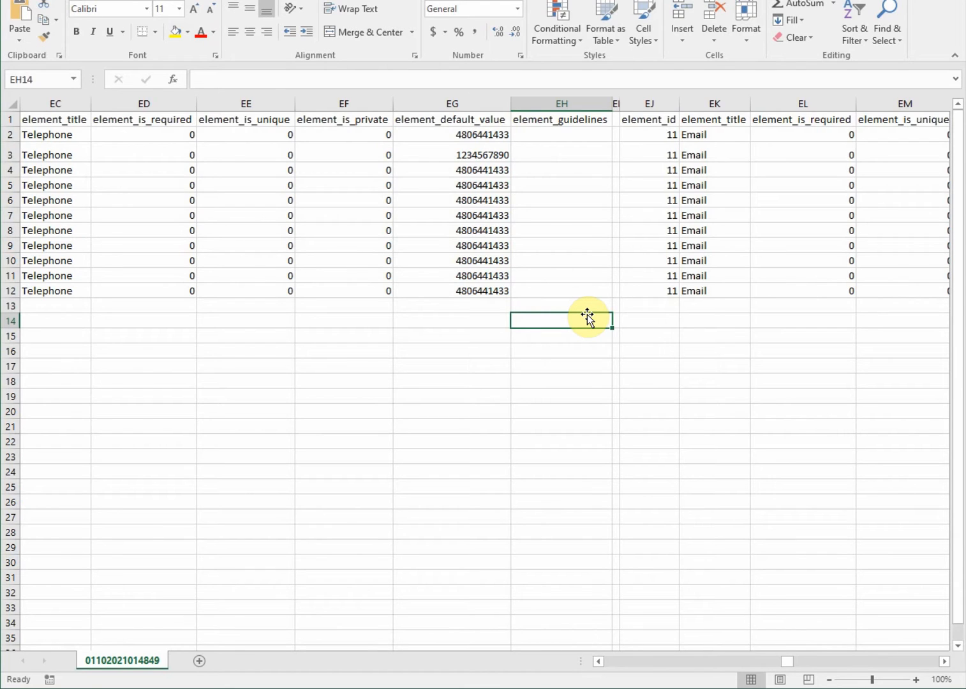
Close the workbook, saving it as CSV over 01102021014849.csv in CSV format
left_click(959, 1)
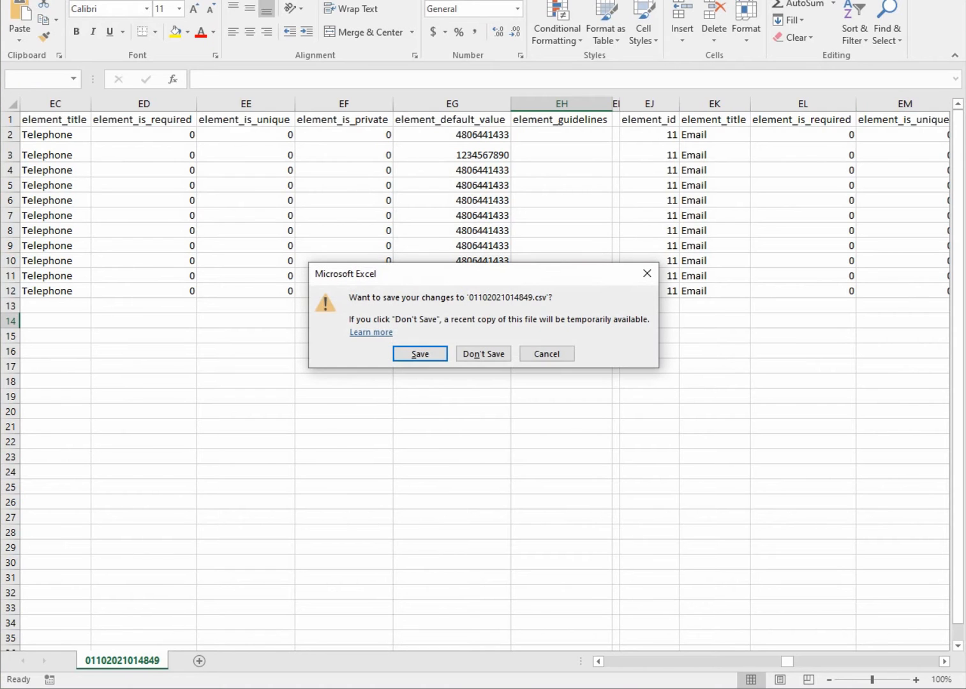
left_click(421, 354)
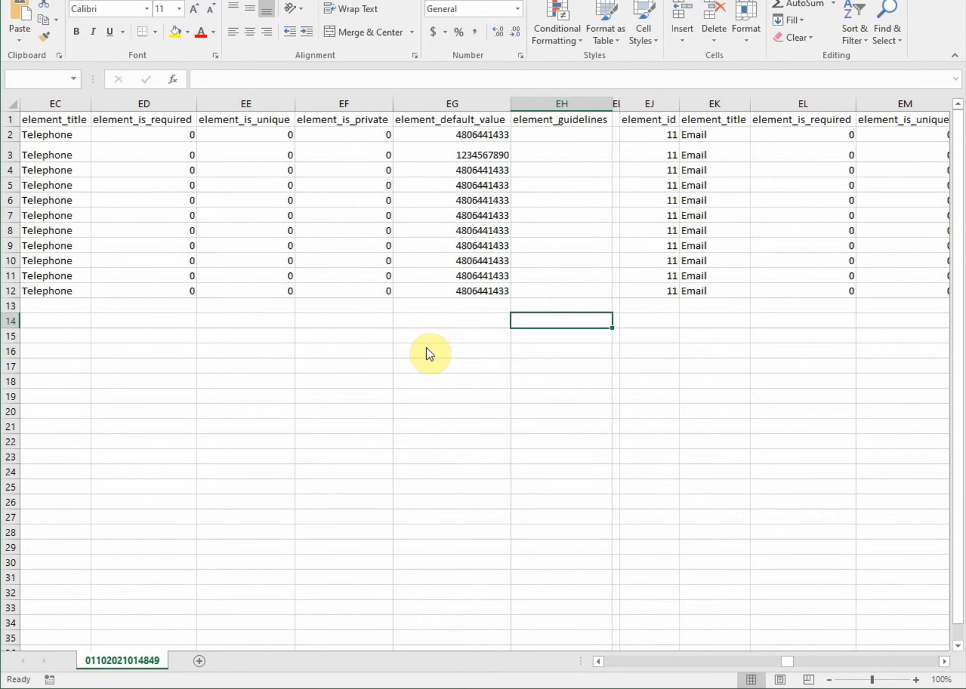
left_click(645, 446)
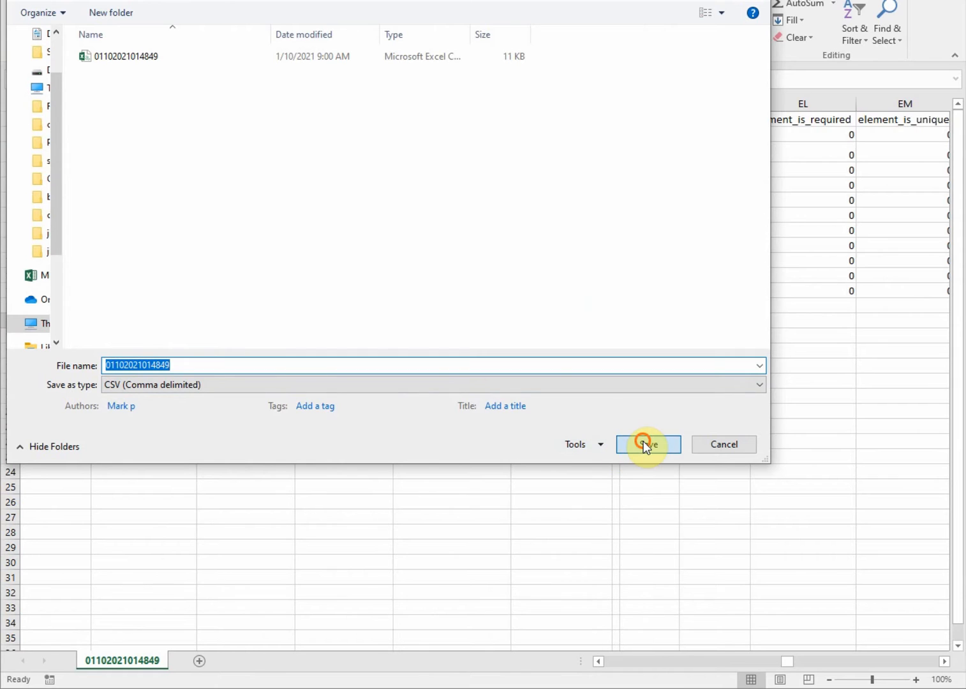
left_click(521, 327)
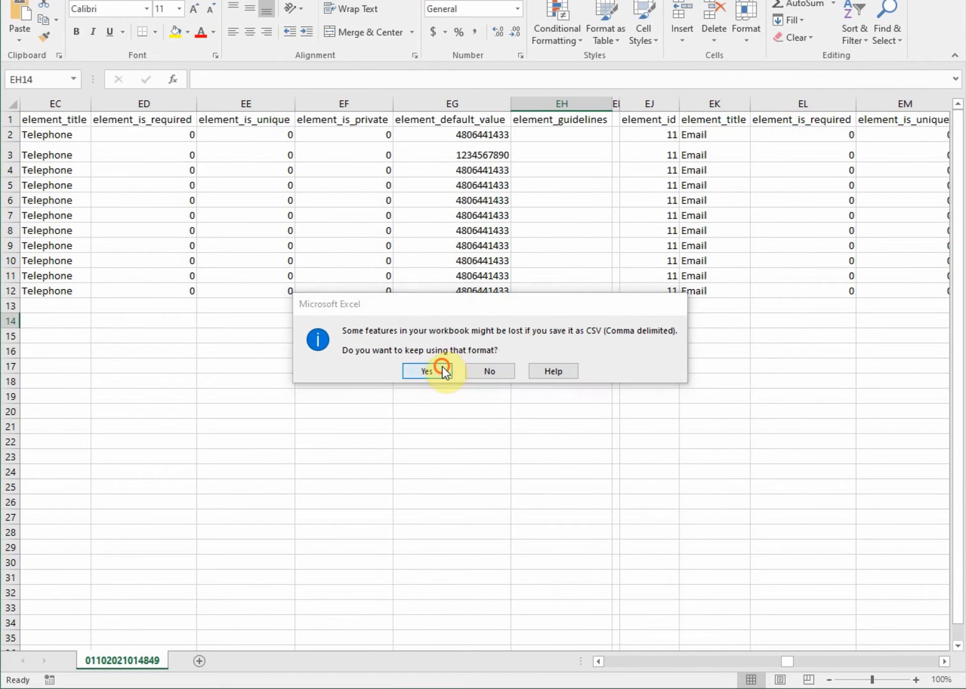
left_click(434, 372)
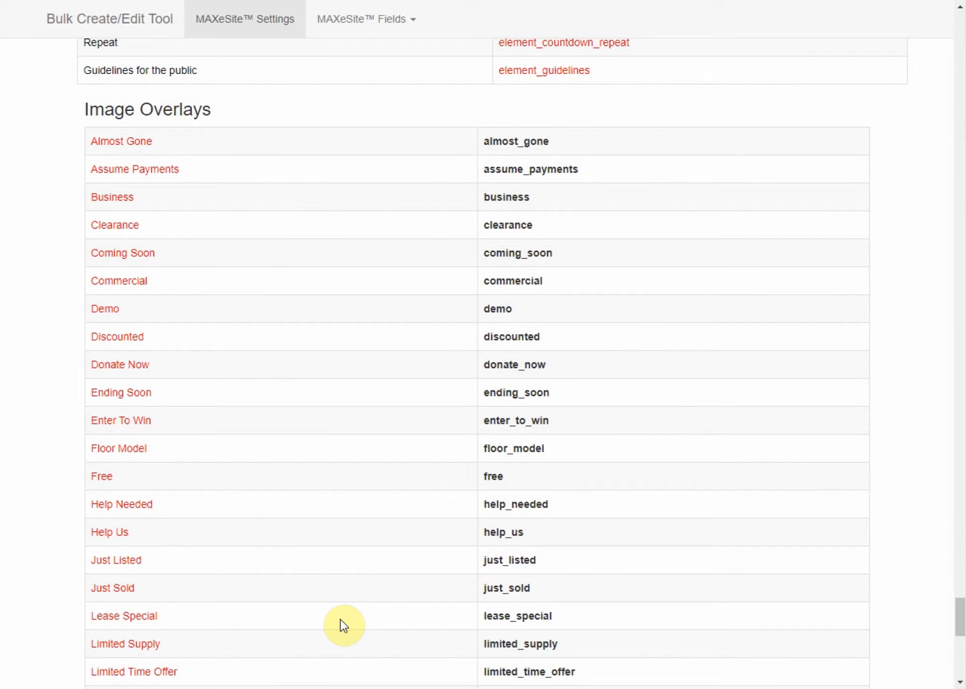
Attach 01102021014849.csv through Choose File on the Batch Create page
left_click(220, 0)
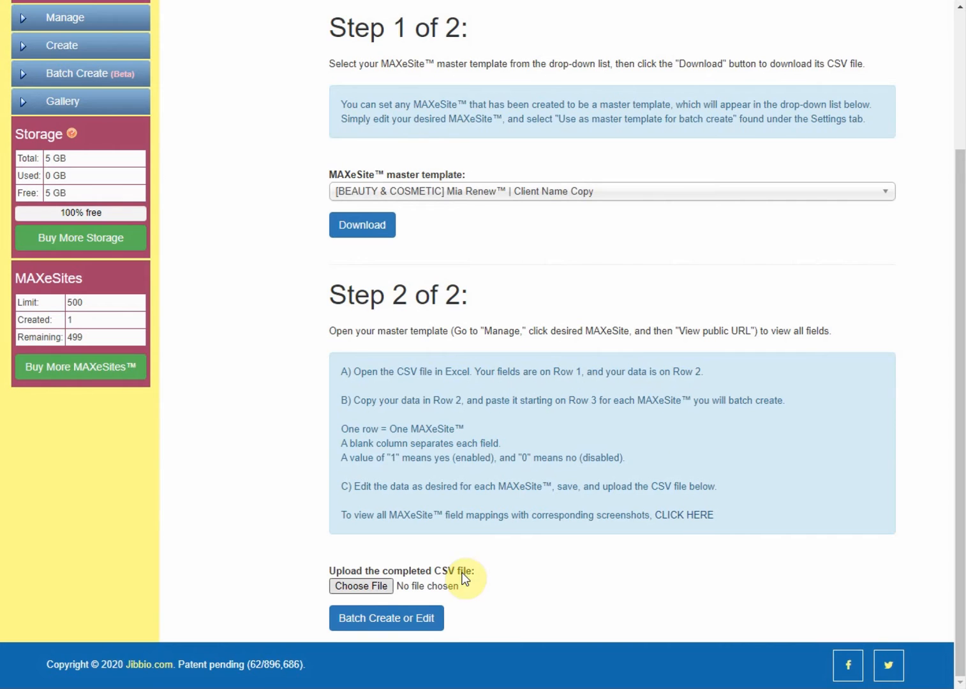
left_click(373, 586)
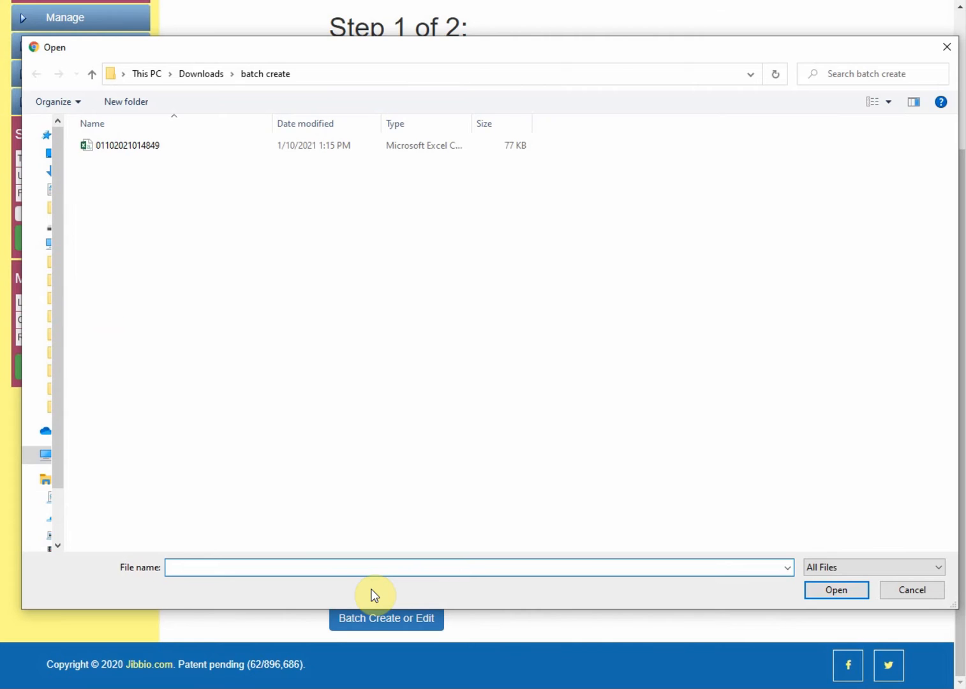
left_click(140, 144)
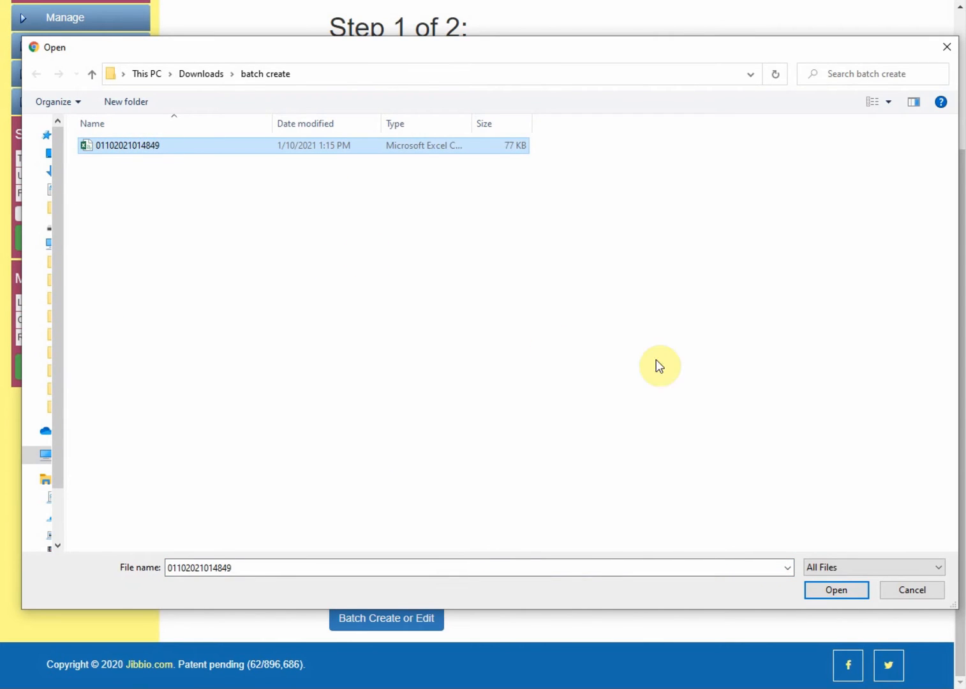
left_click(836, 589)
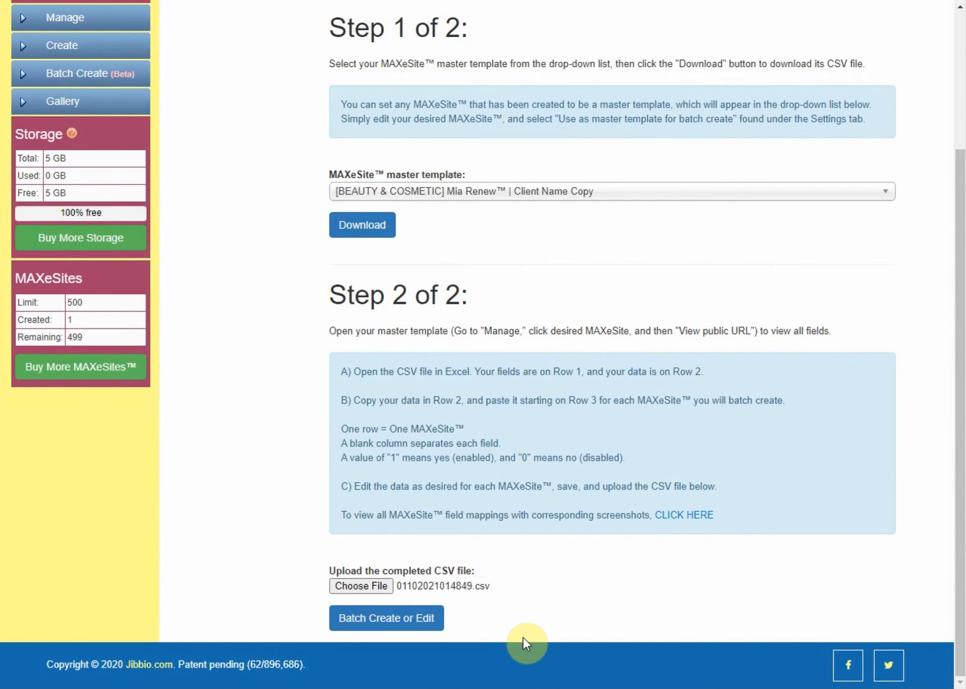
Run Batch Create (10 added, 1 updated, 0 skipped) and open the downloaded 1126079239.csv
left_click(397, 619)
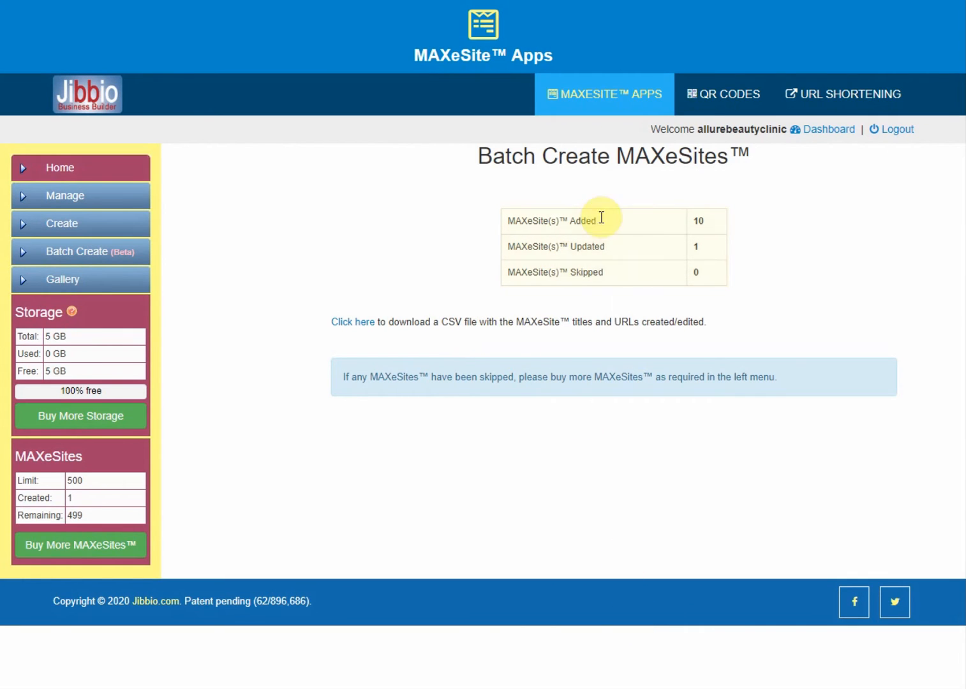
left_click(353, 326)
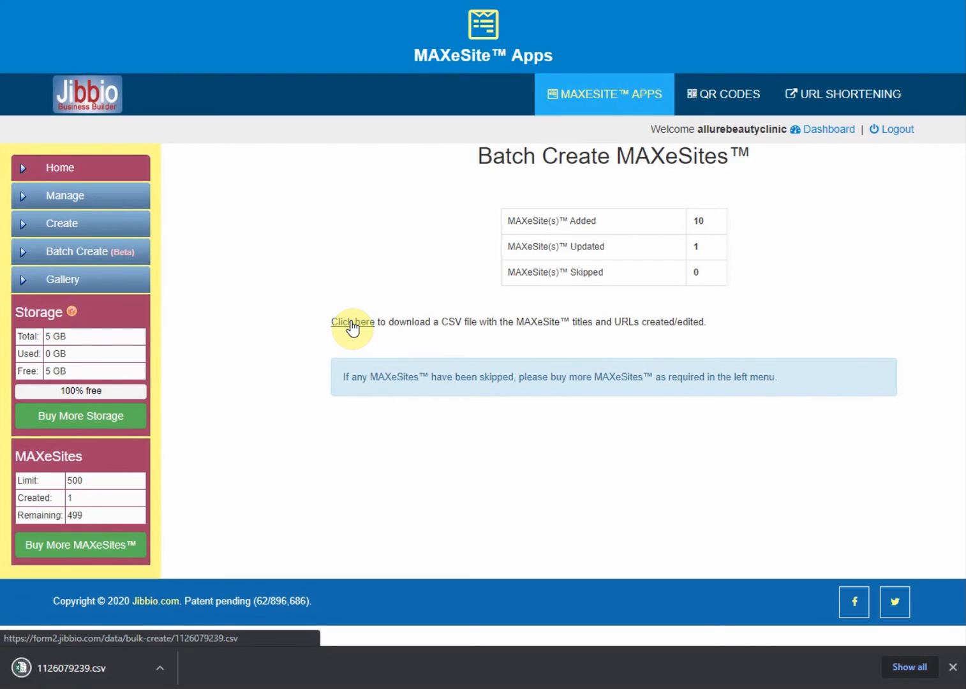
left_click(67, 671)
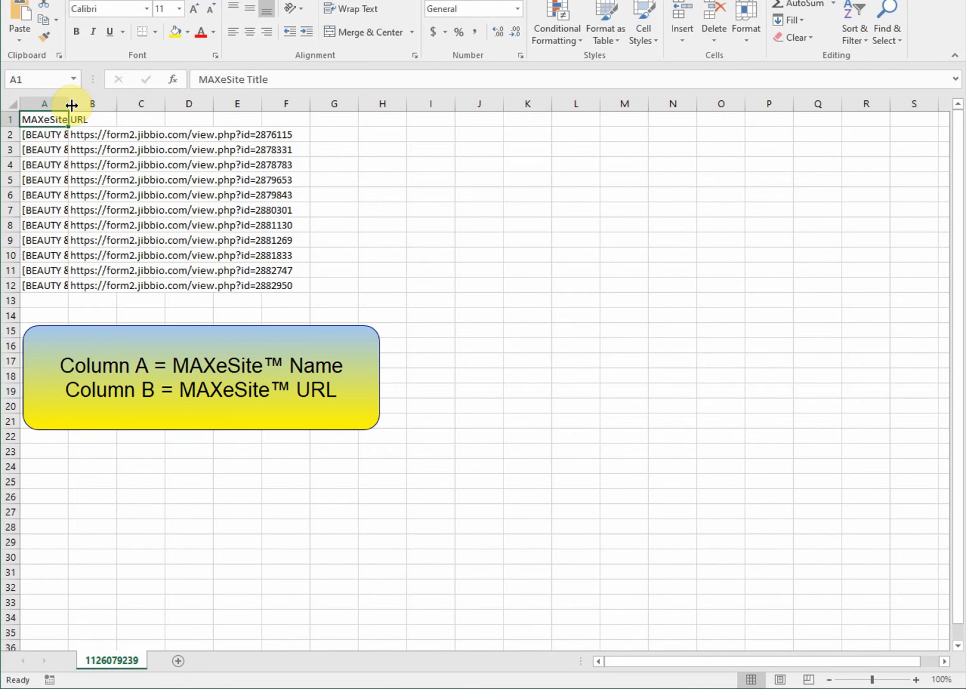
Widen columns A and B to show full site names and URLs, then return to the browser
left_click_drag(70, 105, 262, 109)
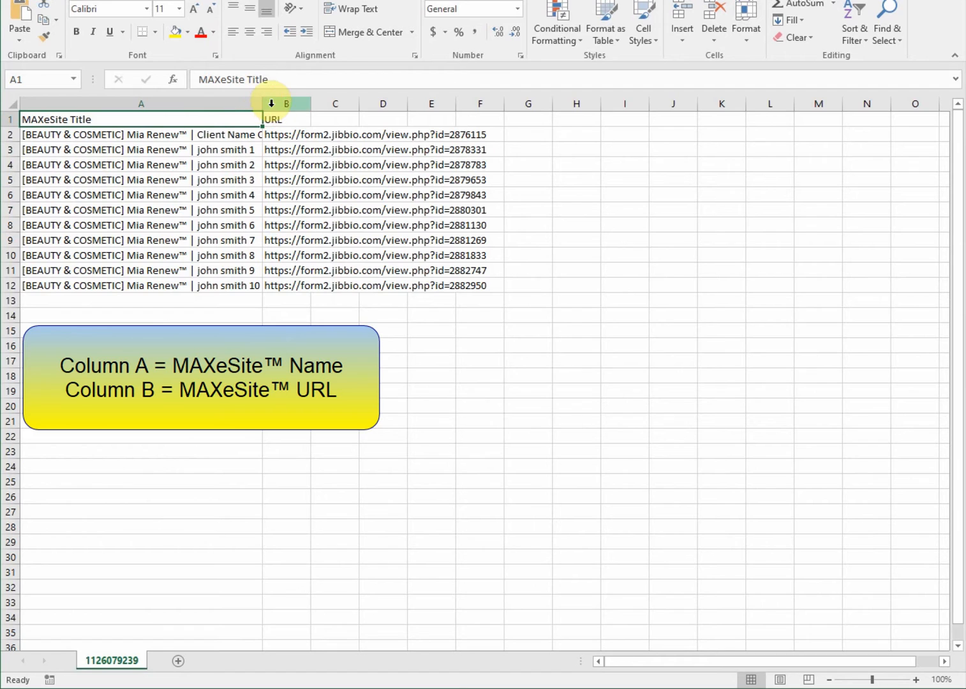
left_click_drag(309, 105, 604, 106)
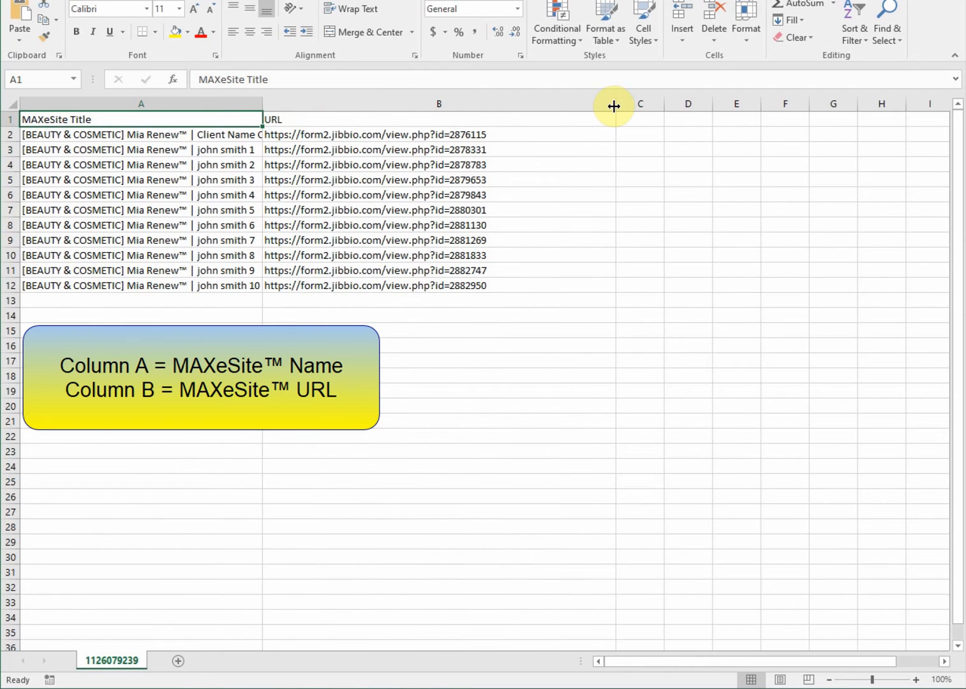
left_click_drag(262, 99, 297, 102)
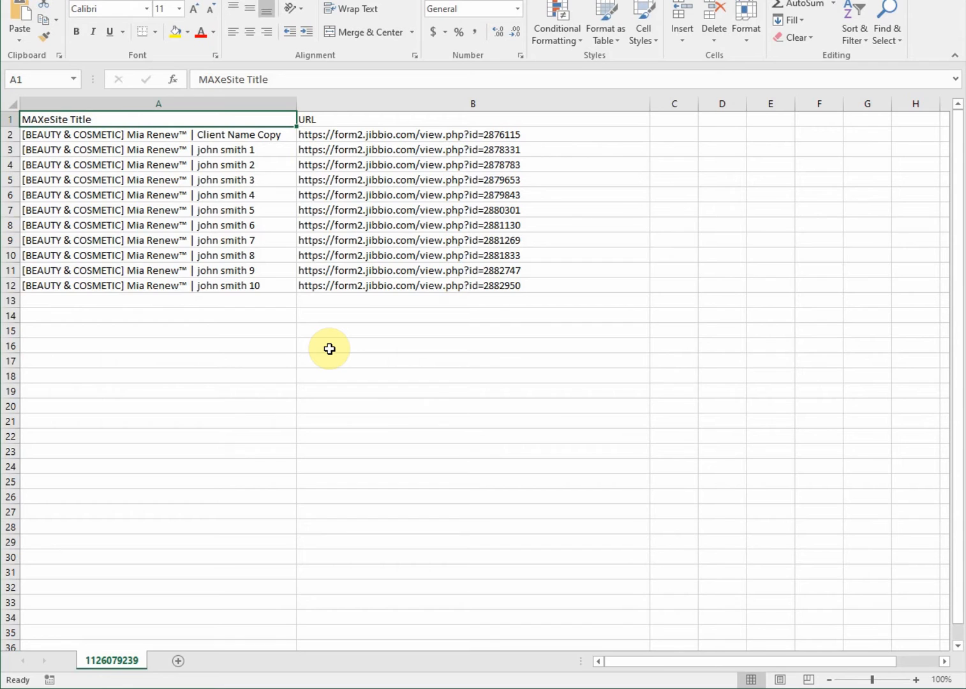
left_click(221, 688)
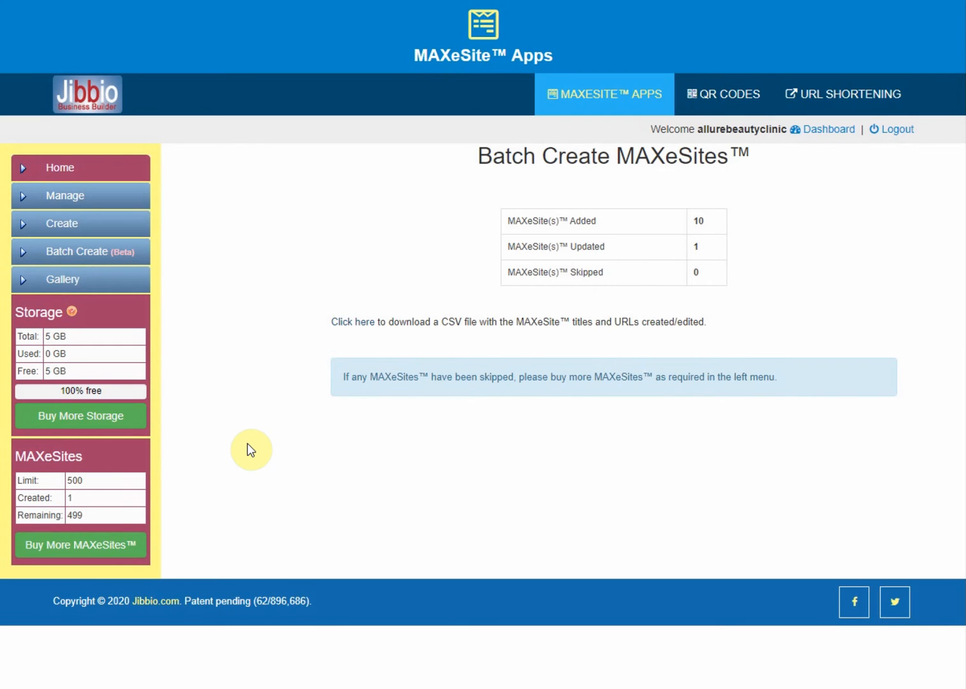
Open the QR CODES page and scroll through the table to check all ten client QR codes
left_click(735, 95)
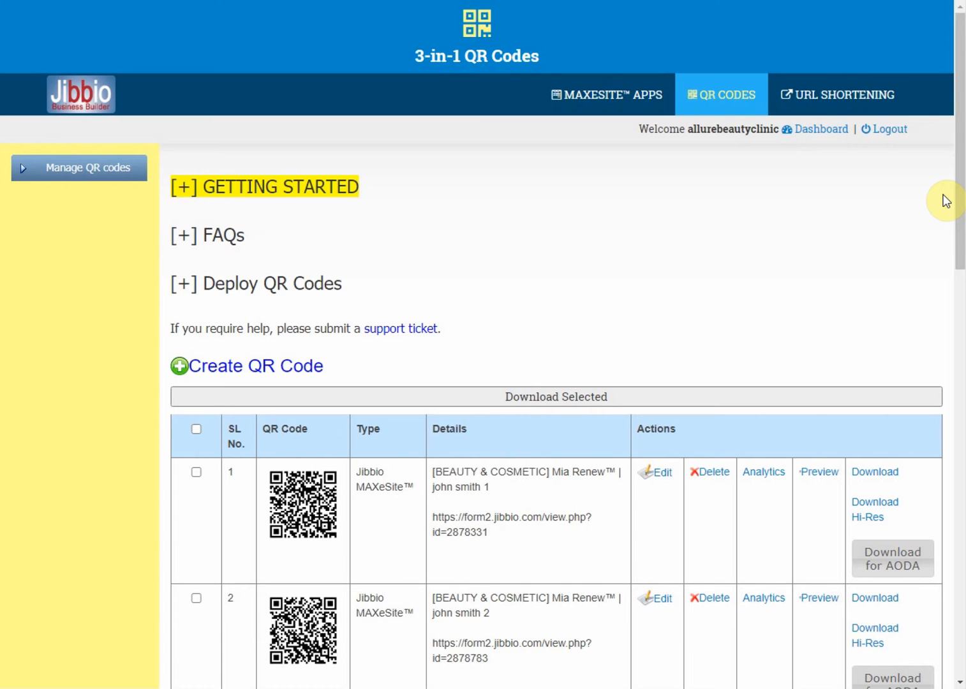
scroll(946, 201, "down", 3)
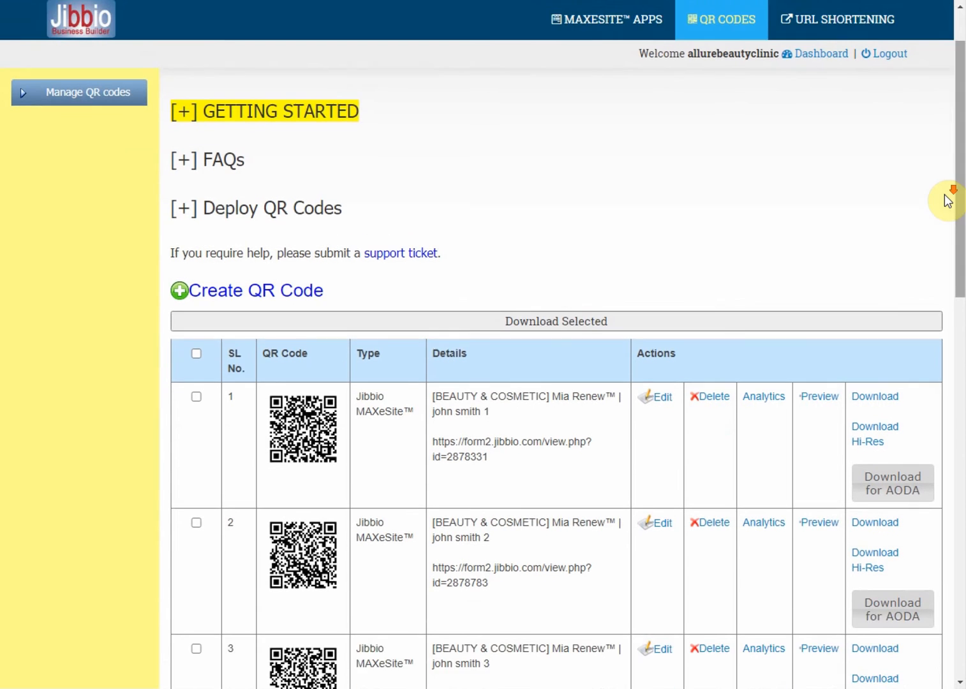
left_click_drag(960, 199, 962, 547)
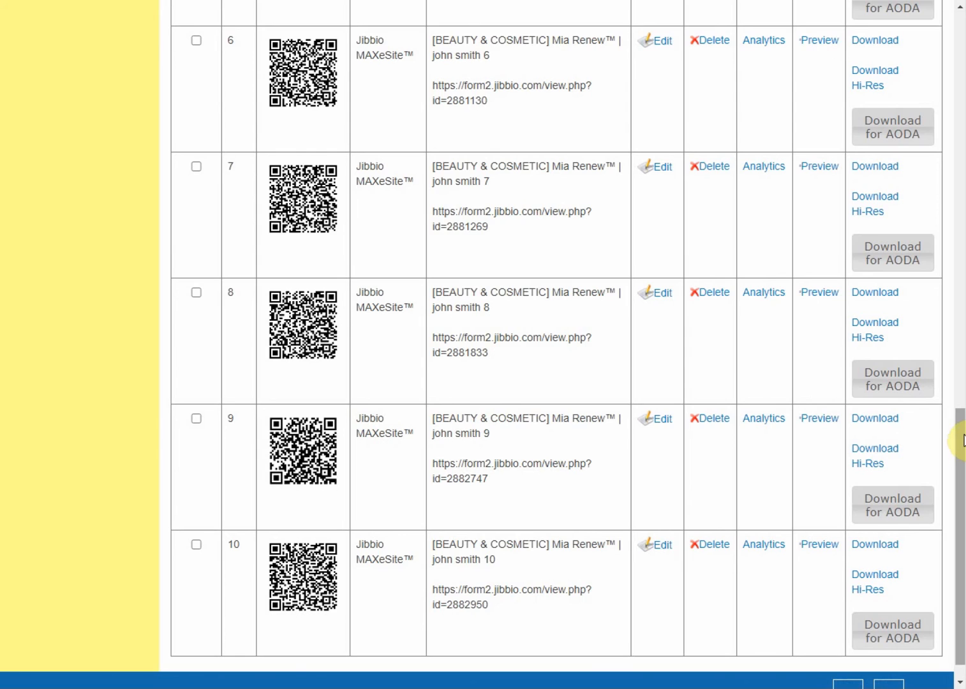
left_click_drag(960, 441, 960, 32)
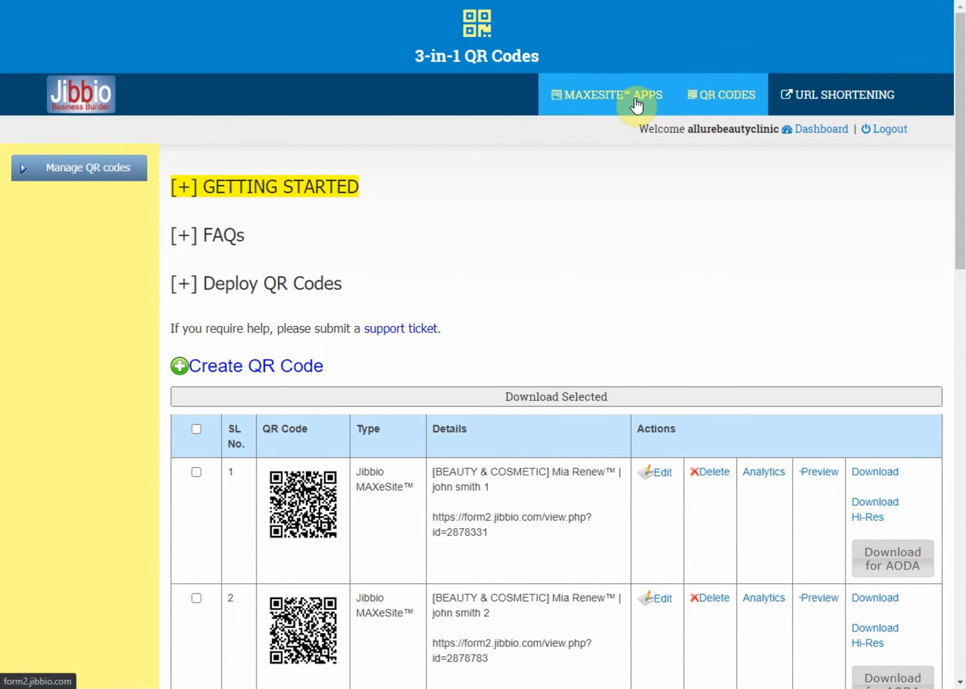
Go to MAXESITE APPS > Manage and open the first client's MAXeSite in Edit
left_click(632, 103)
left_click(56, 196)
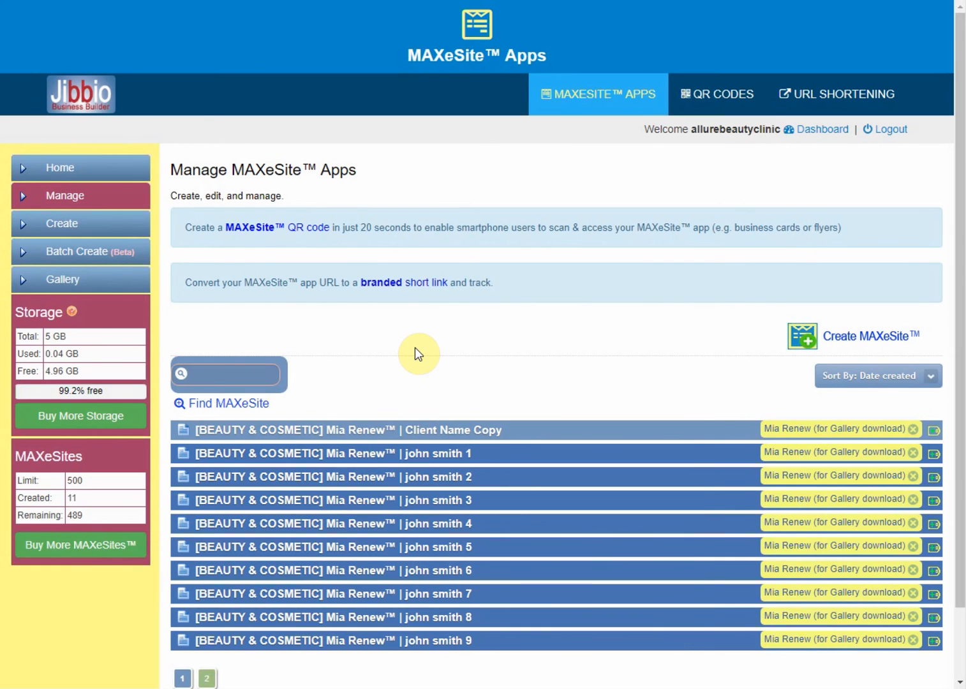
left_click(450, 449)
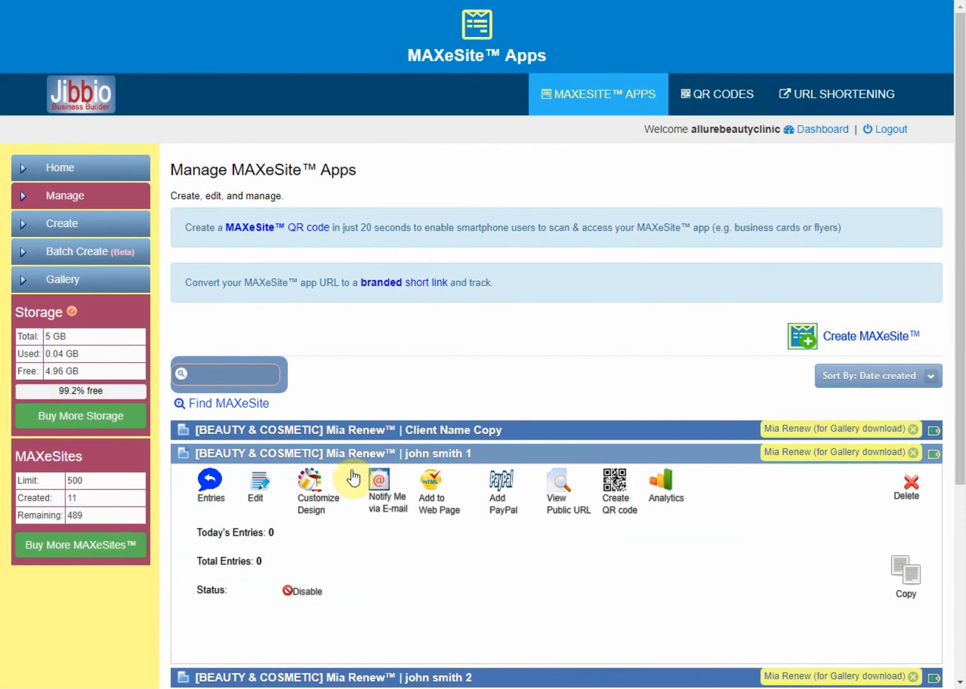
left_click(253, 501)
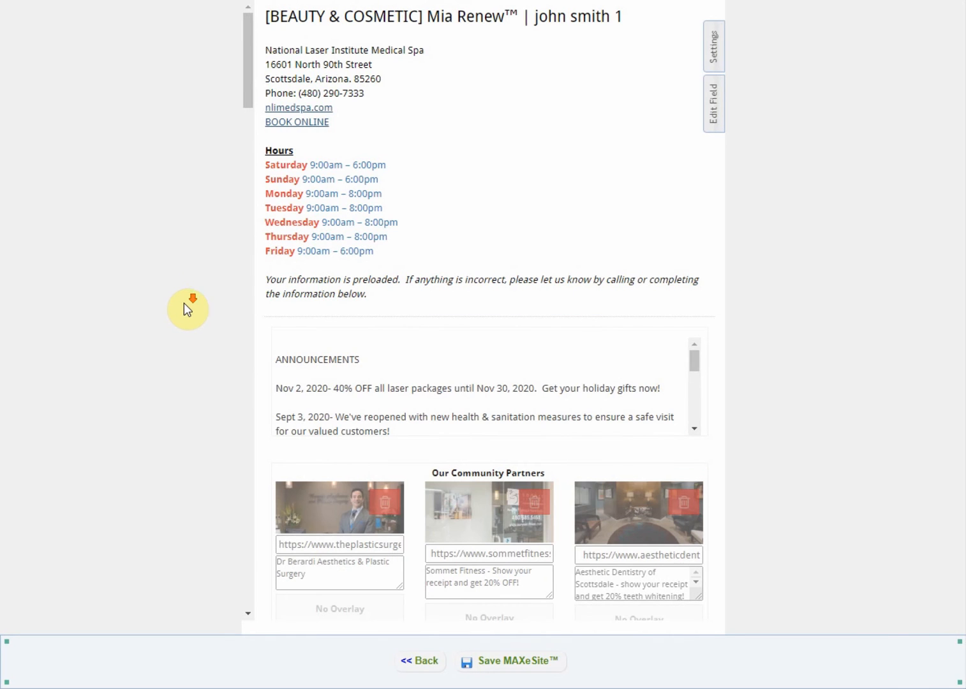
left_click_drag(246, 90, 230, 256)
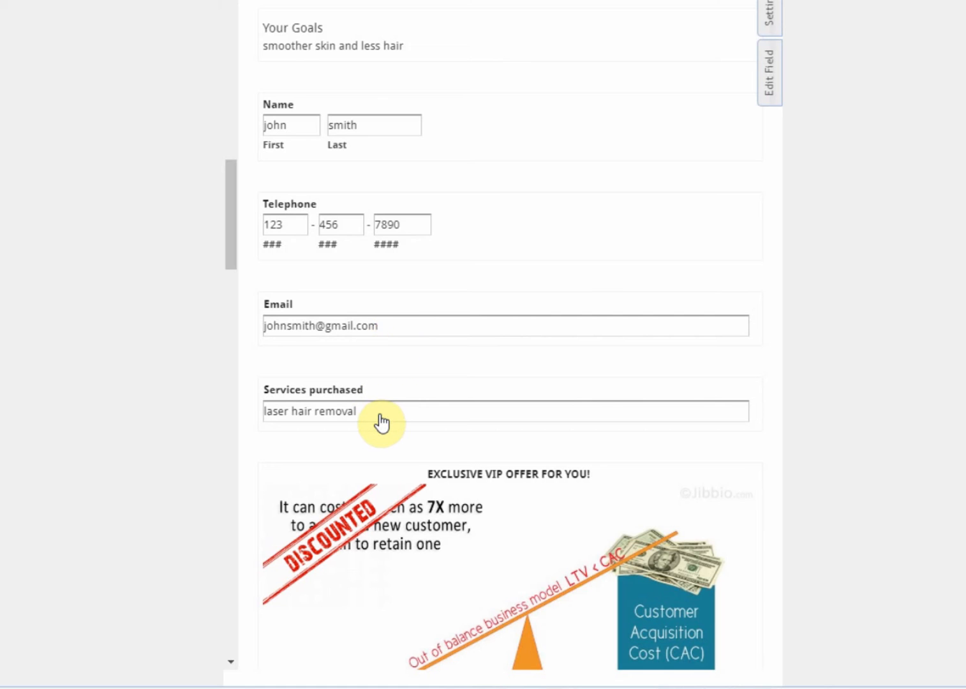
left_click_drag(225, 223, 220, 252)
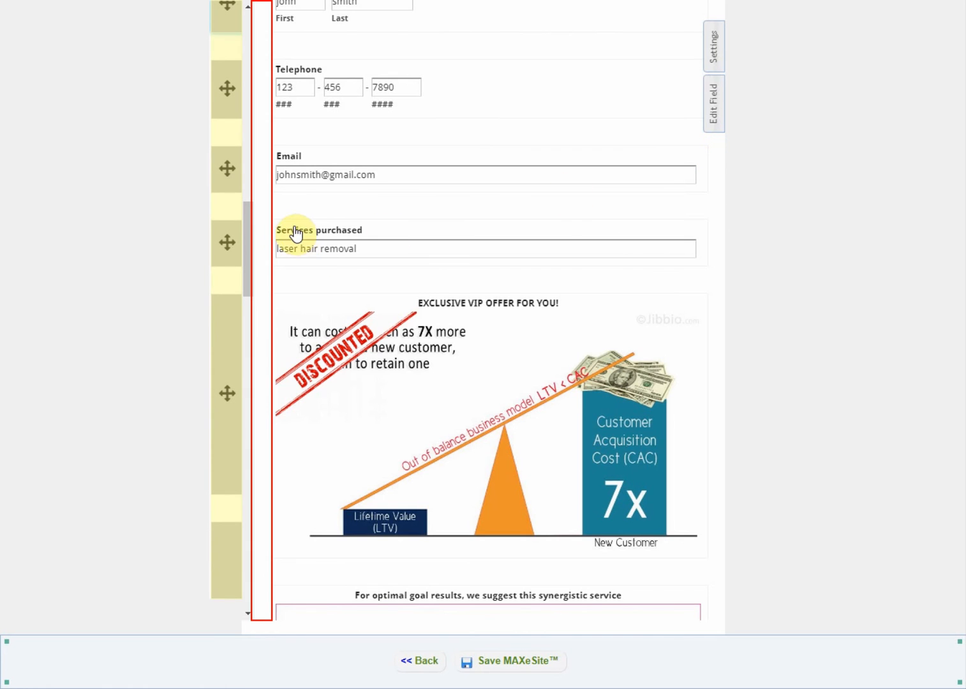
Scroll up the client's MAXeSite edit form
scroll(267, 92, "up", 1)
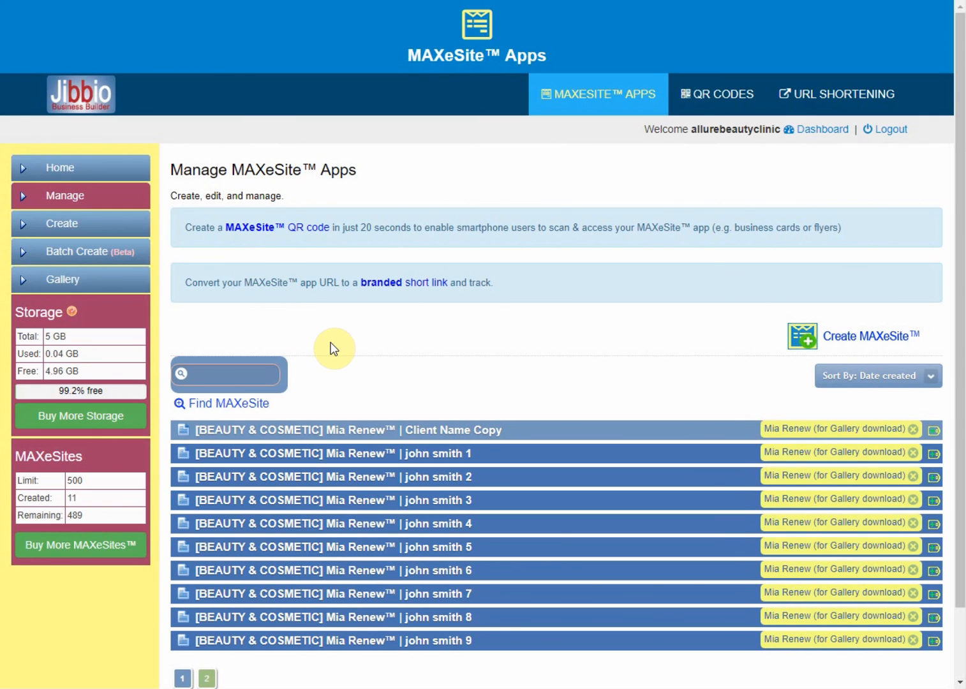
left_click(340, 453)
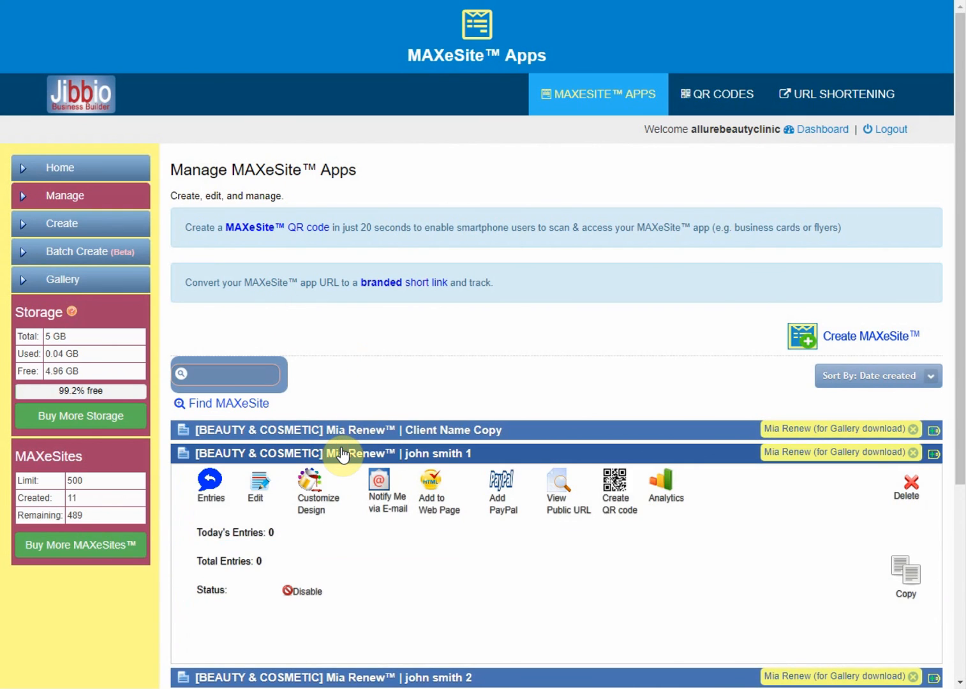
left_click(263, 492)
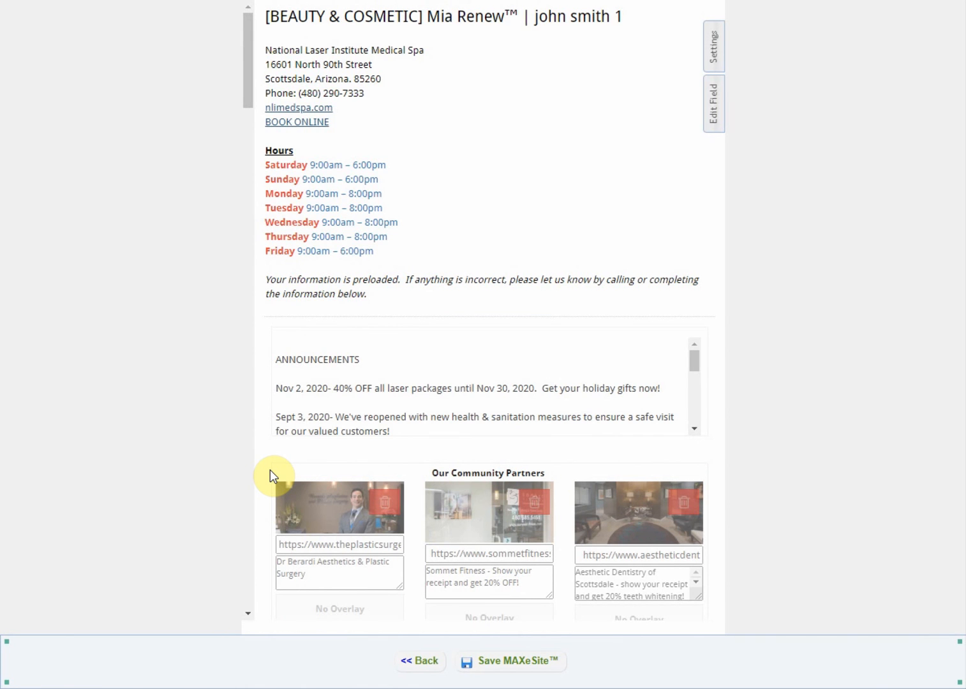
left_click(501, 688)
left_click(537, 688)
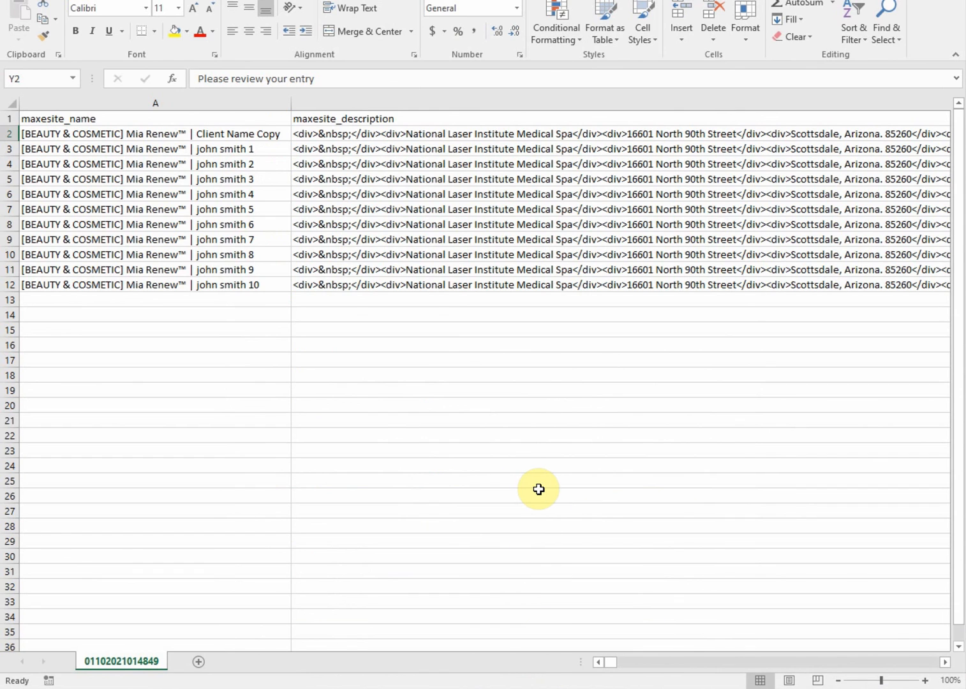
left_click(534, 135)
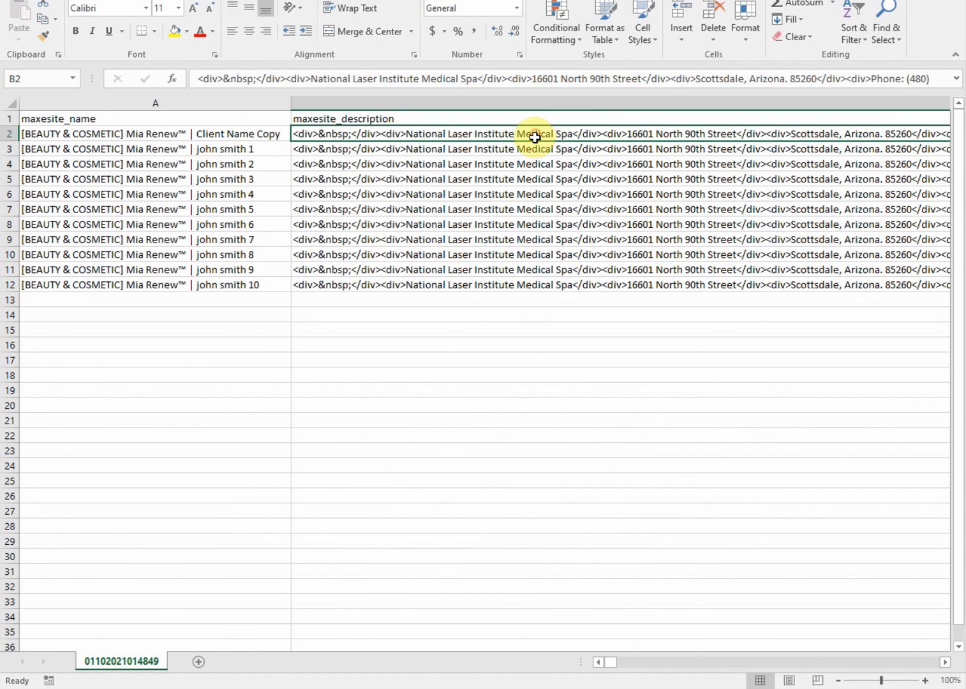
key("Tab")
key("Tab")
key("Tab")
key("Tab")
key("Tab")
key("Tab")
key("Tab")
key("Tab")
key("Tab")
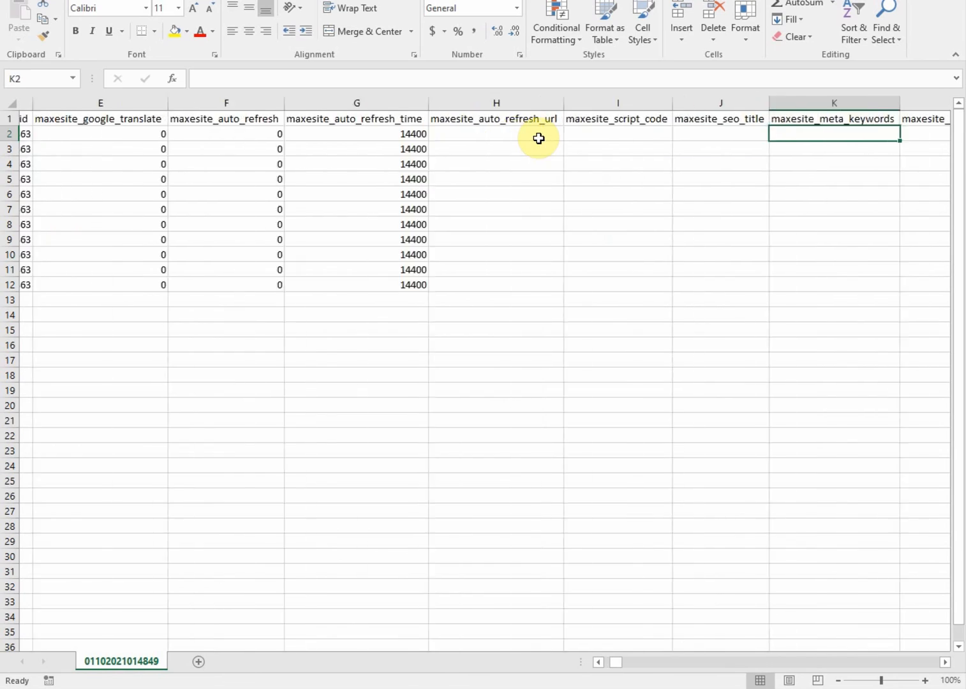
key("Tab")
key("Tab")
key("Tab")
key("Tab")
key("Tab")
key("Tab")
key("Tab")
key("Tab")
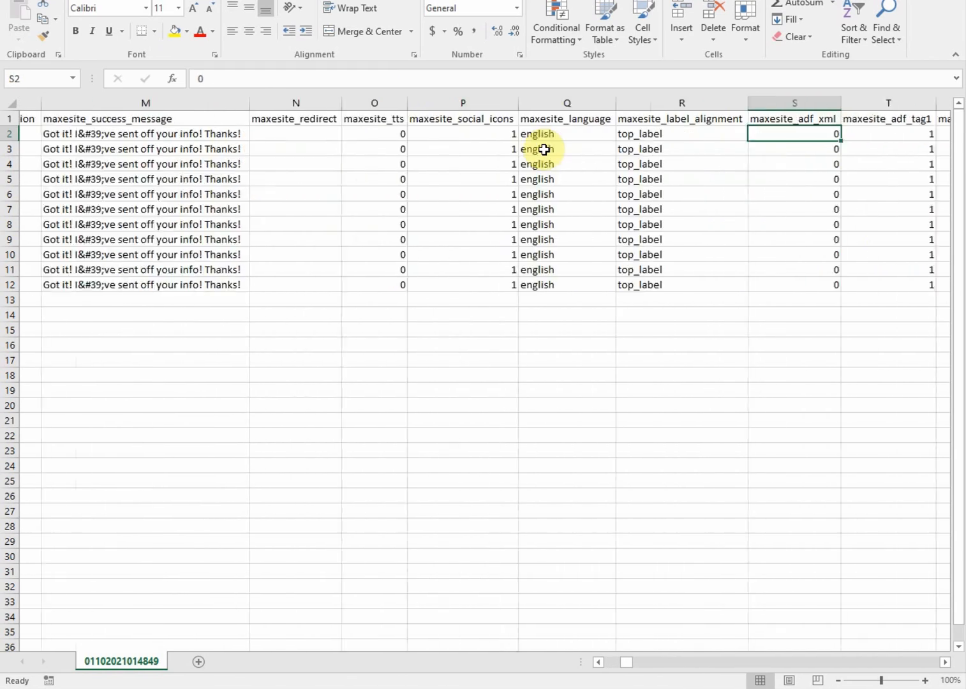
key("Tab")
key("Tab")
key("Tab")
key("Tab")
key("Tab")
key("Tab")
key("Tab")
key("Tab")
key("Tab")
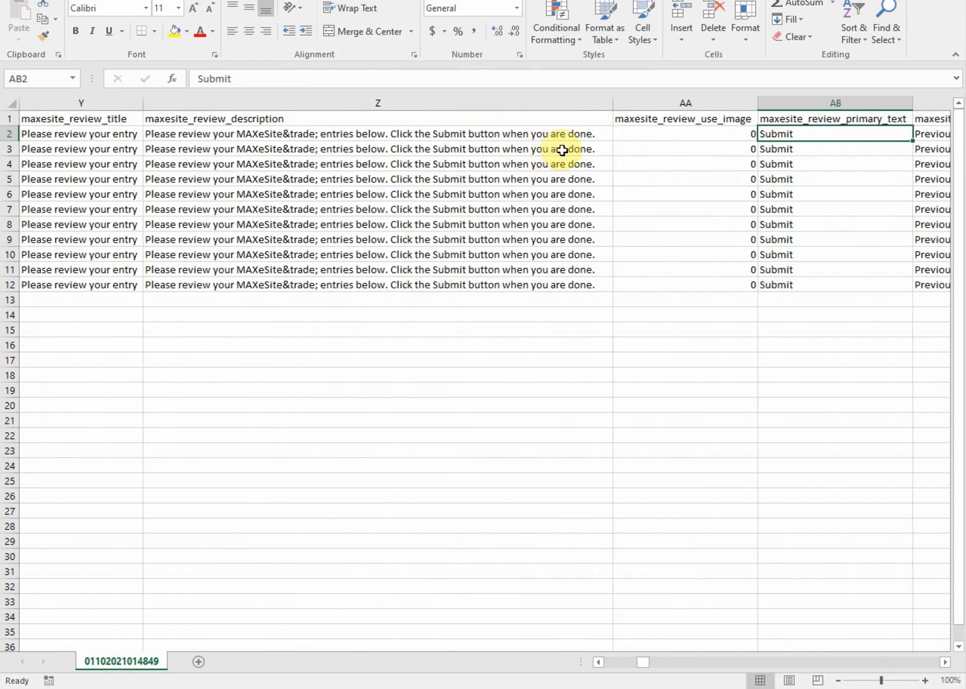
key("Tab")
key("shift+Tab")
key("shift+Tab")
key("shift+Tab")
key("shift+Tab")
key("shift+Tab")
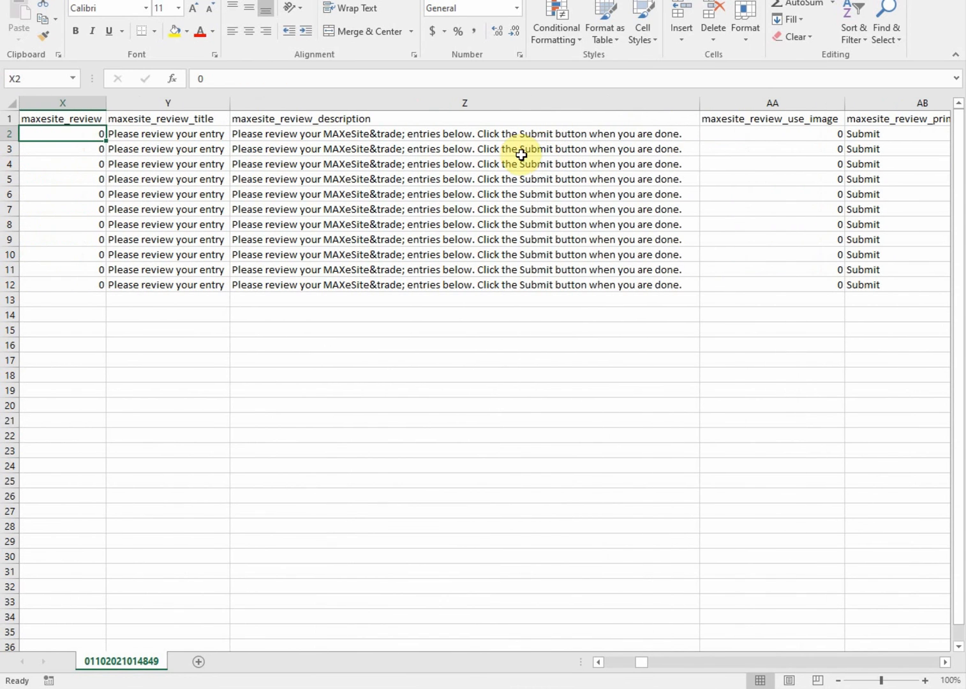
left_click_drag(399, 136, 401, 283)
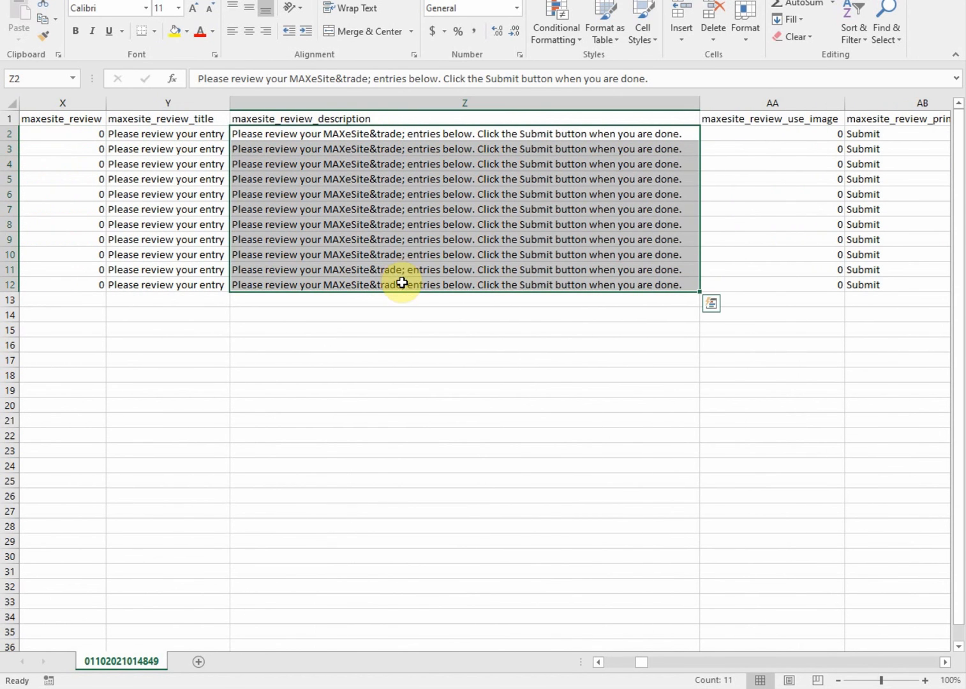
right_click(406, 222)
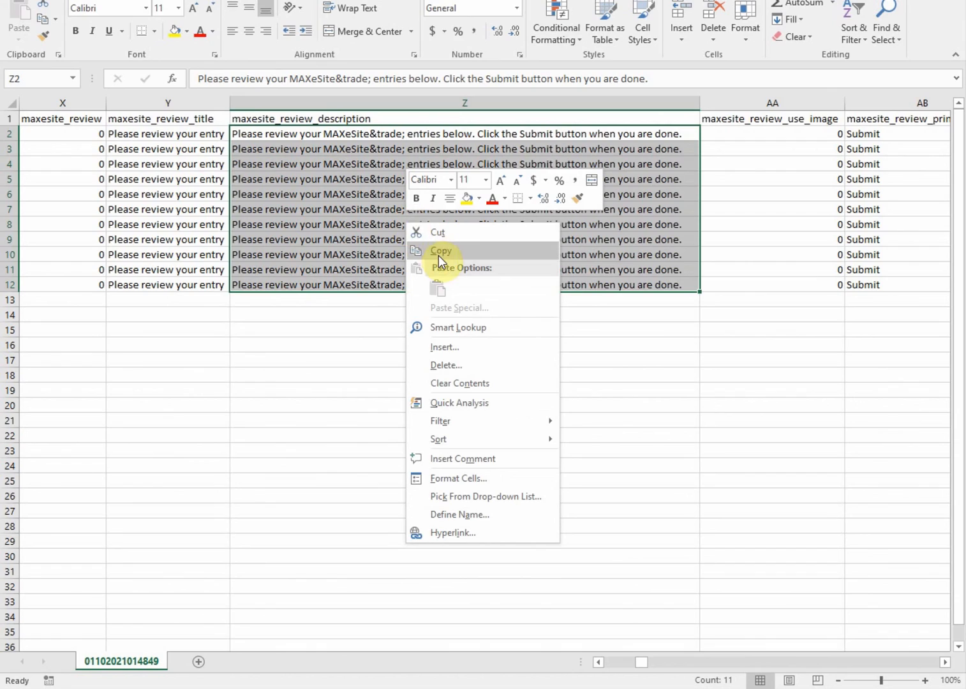
left_click(276, 316)
left_click(284, 303)
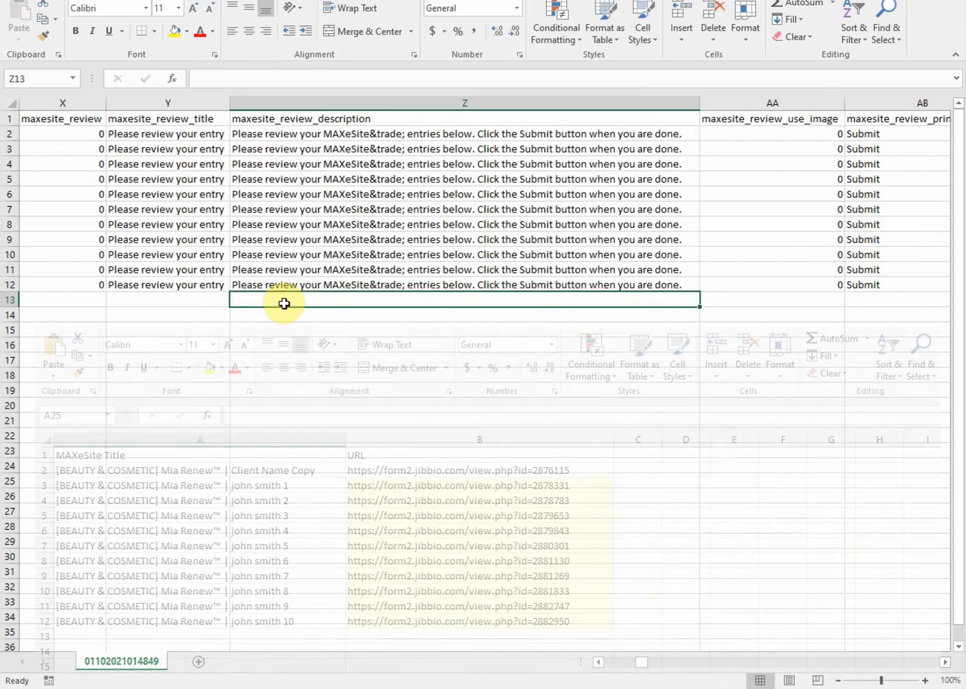
key("Left")
key("Left")
key("Left")
key("Left")
key("Left")
key("Left")
key("Left")
key("Left")
key("Left")
key("Left")
key("Left")
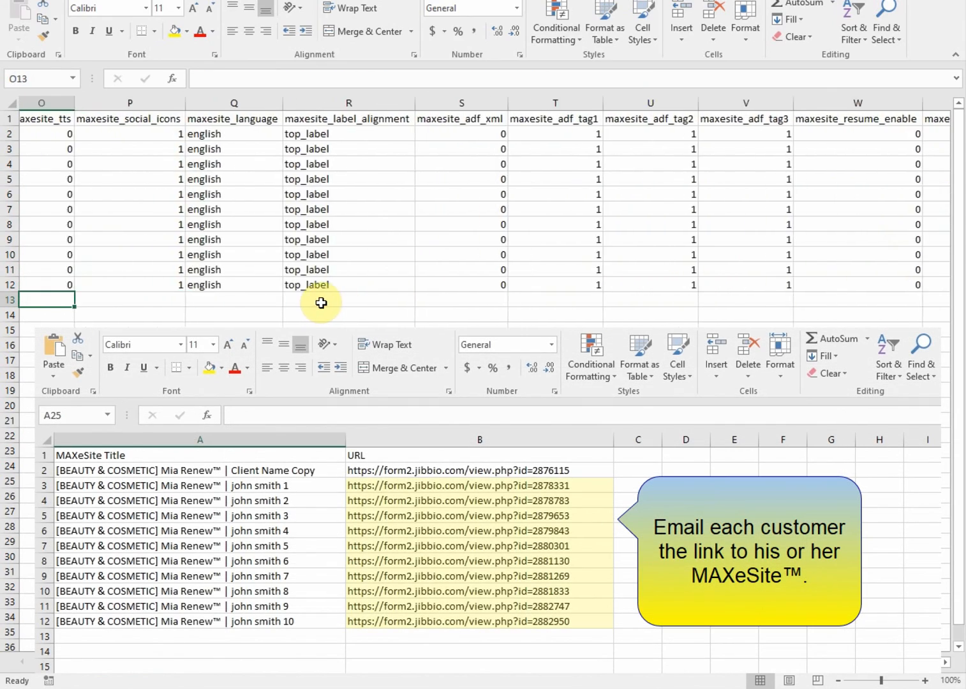
key("Left")
key("Left")
key("Left")
key("Left")
key("Left")
key("Left")
key("Left")
key("Left")
key("Left")
key("Left")
key("Left")
key("Left")
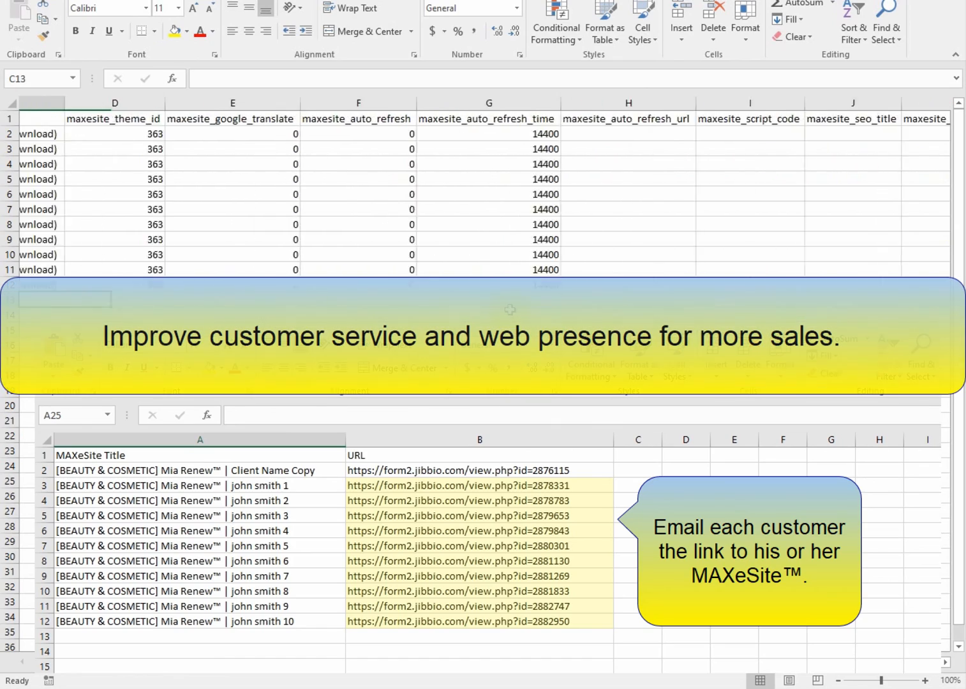
key("Left")
key("Left")
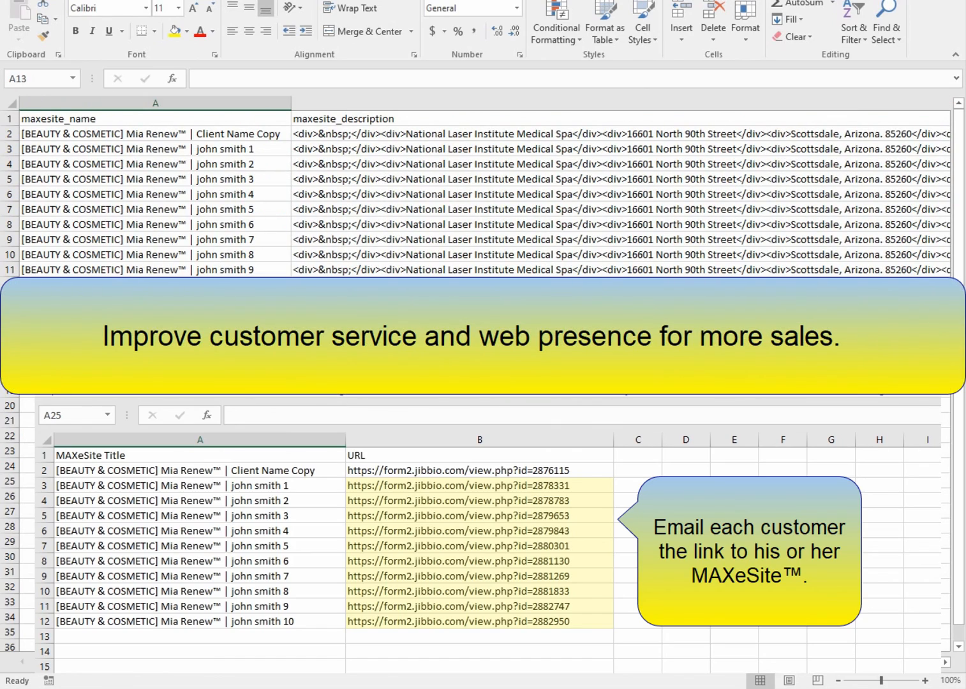